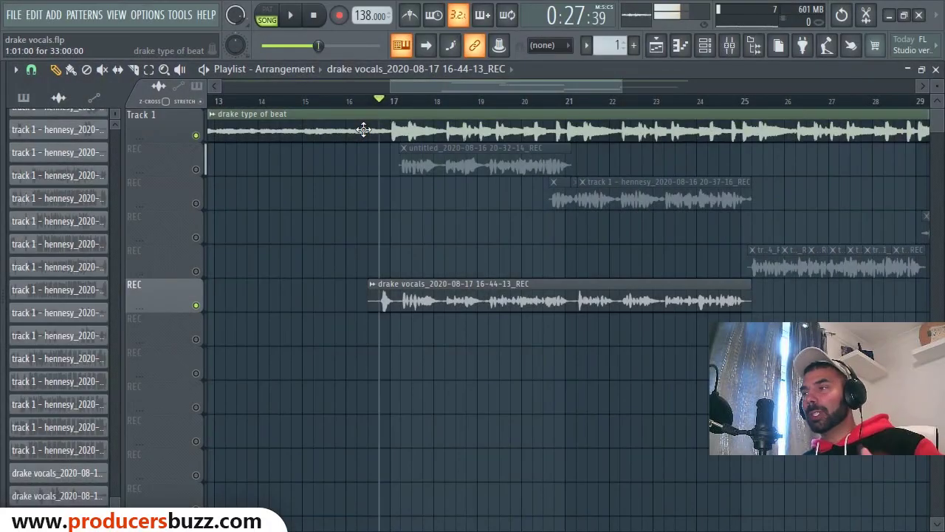
# - Unmute the four upper REC tracks, mute the drake vocals track, and play the earlier vocal mix over the beat
pyautogui.click(195, 169)
pyautogui.click(195, 203)
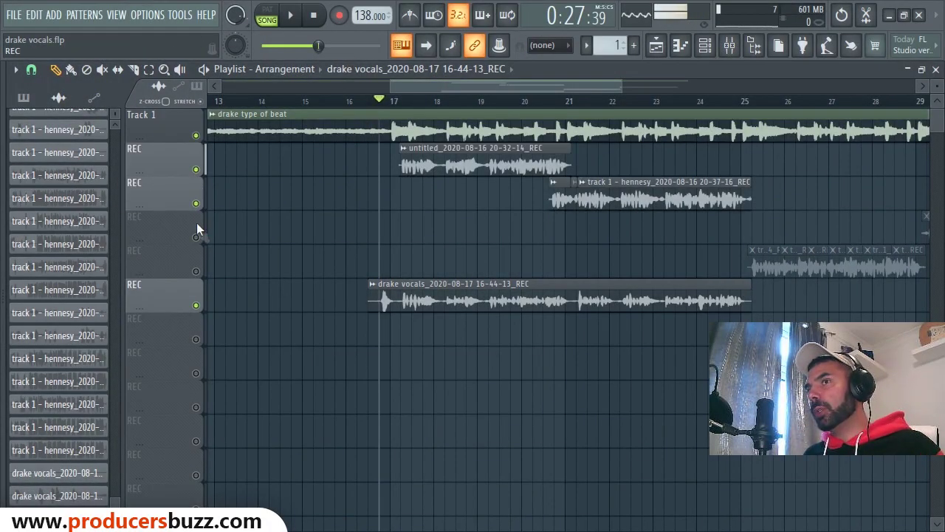
pyautogui.click(196, 237)
pyautogui.click(196, 271)
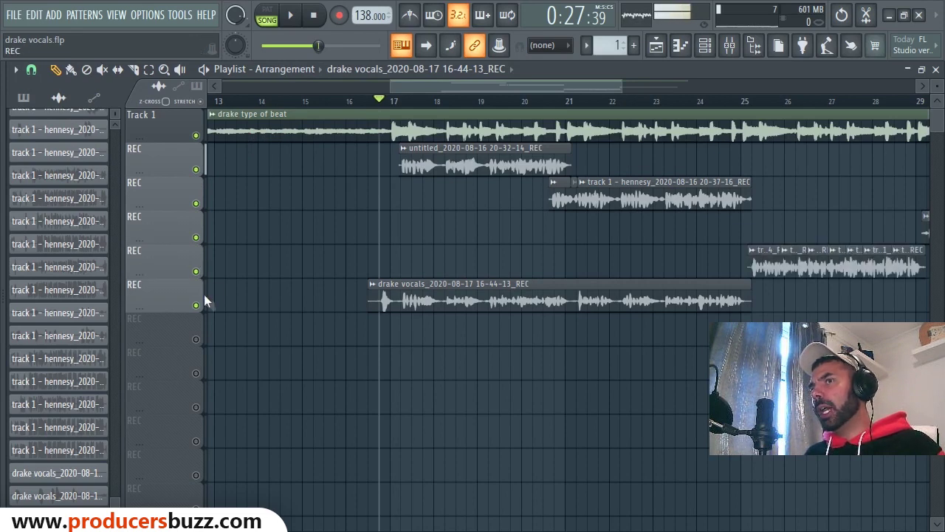
pyautogui.click(196, 305)
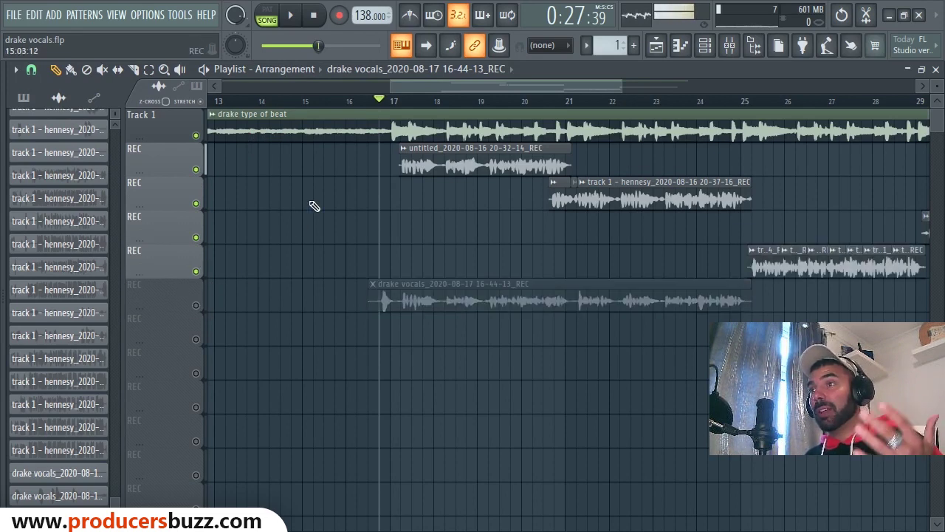
pyautogui.press('space')
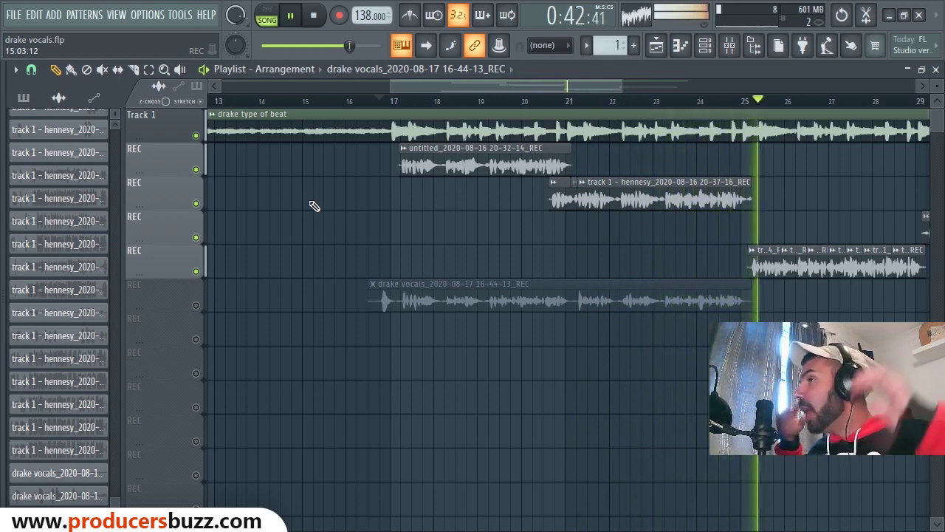
pyautogui.press('space')
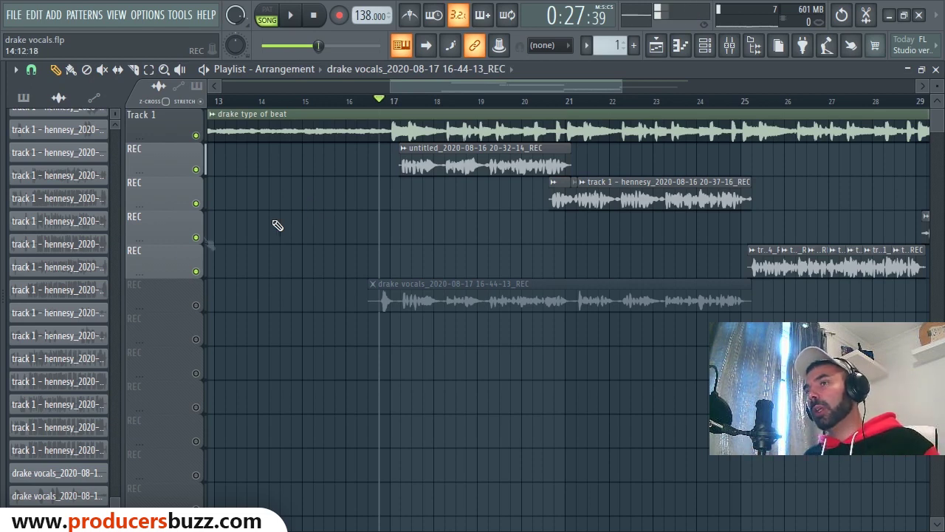
# - Switch playback to the raw drake vocals take by muting the four upper REC tracks, and listen to it over the beat
pyautogui.moveTo(195, 305); pyautogui.dragTo(192, 176)
pyautogui.press('space')
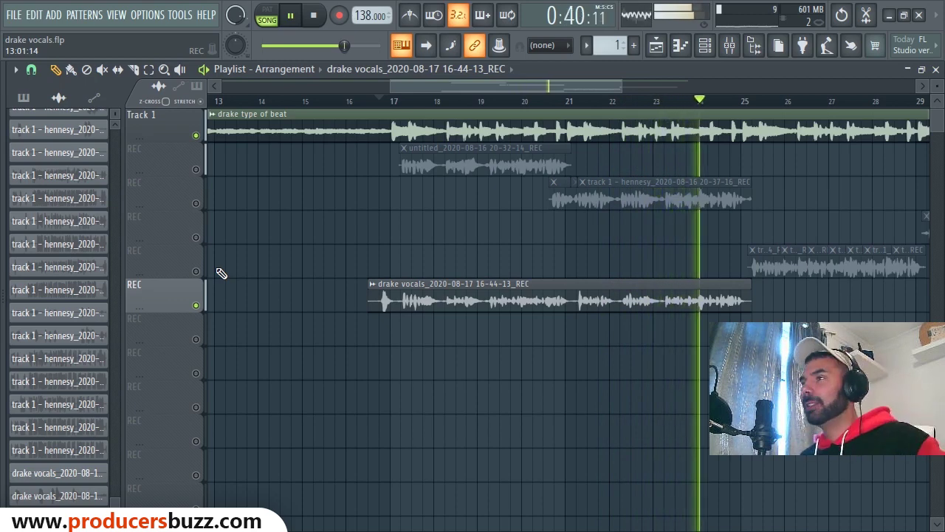
pyautogui.press('space')
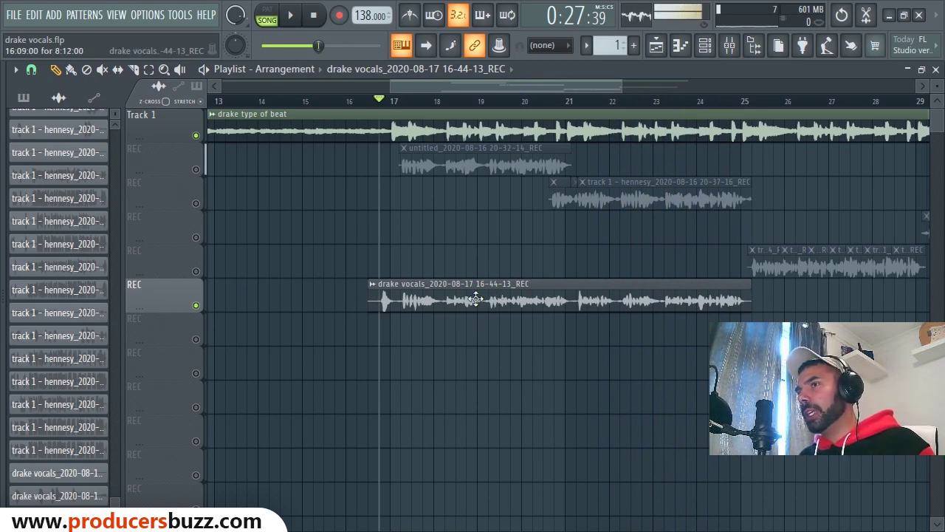
# - Reactivate the four upper REC tracks, mute the drake vocals track, and replay the earlier mix for comparison
pyautogui.click(196, 170)
pyautogui.click(196, 204)
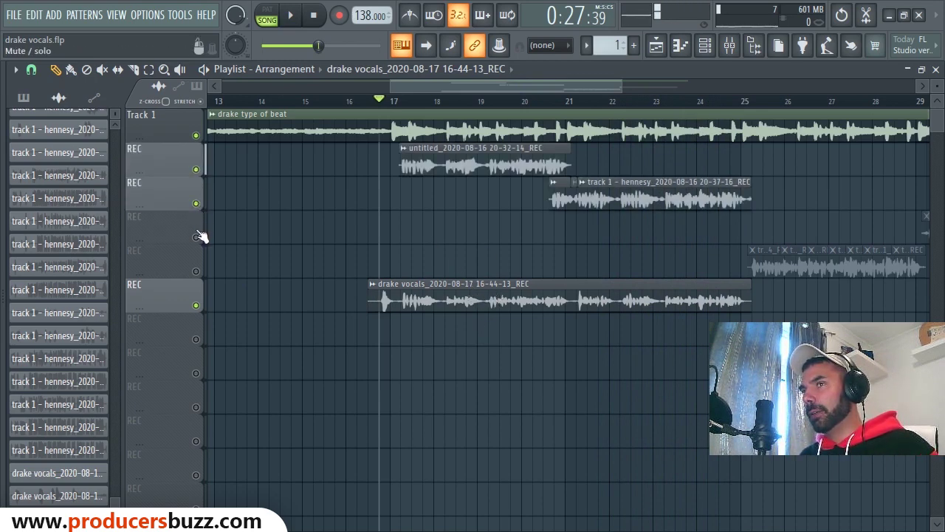
pyautogui.click(196, 238)
pyautogui.click(196, 305)
pyautogui.press('space')
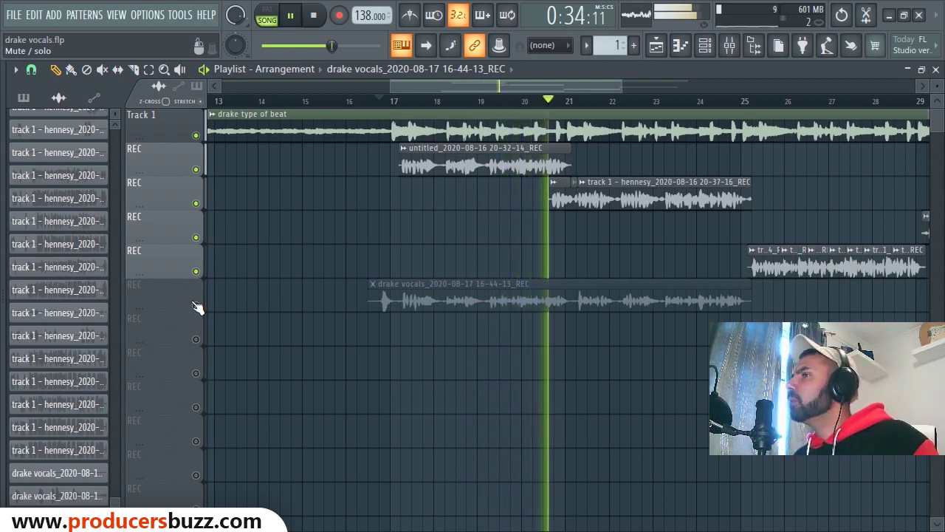
pyautogui.press('space')
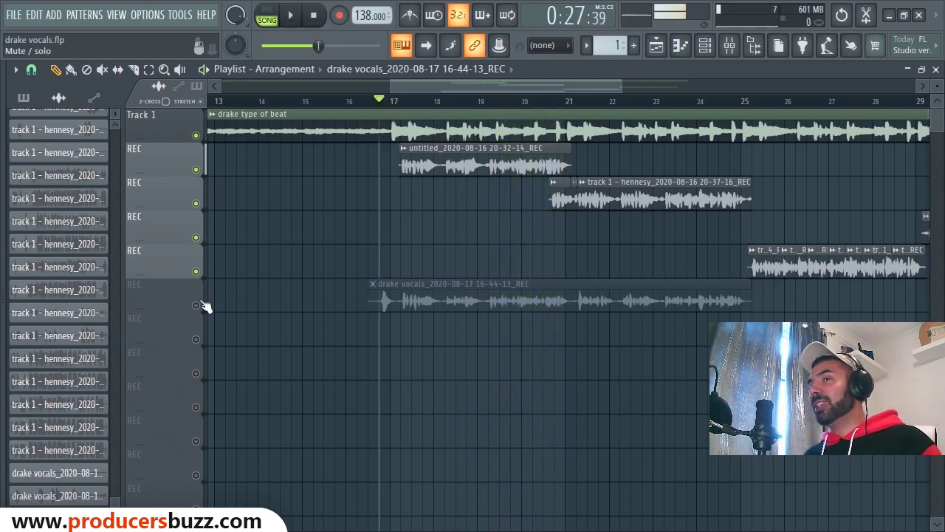
# - Unmute the drake vocals track and mute the four REC tracks above it
pyautogui.click(197, 305)
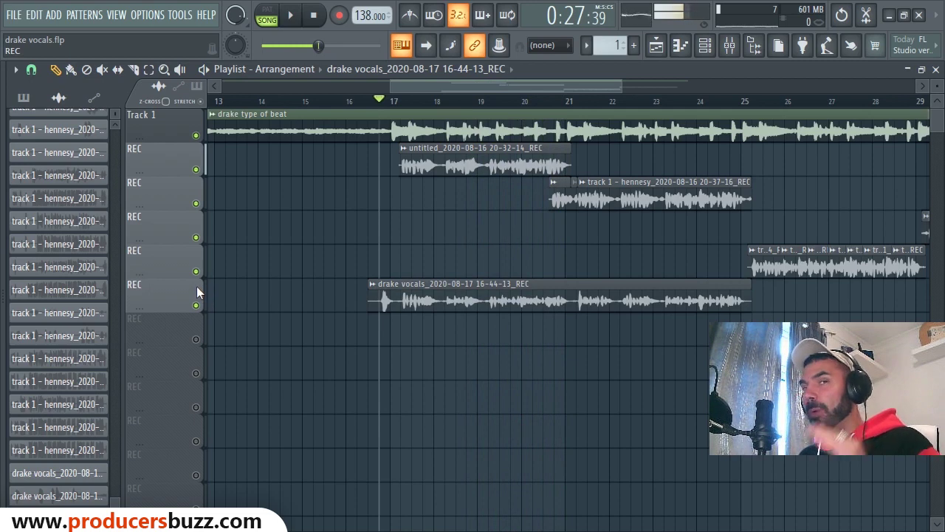
pyautogui.click(196, 271)
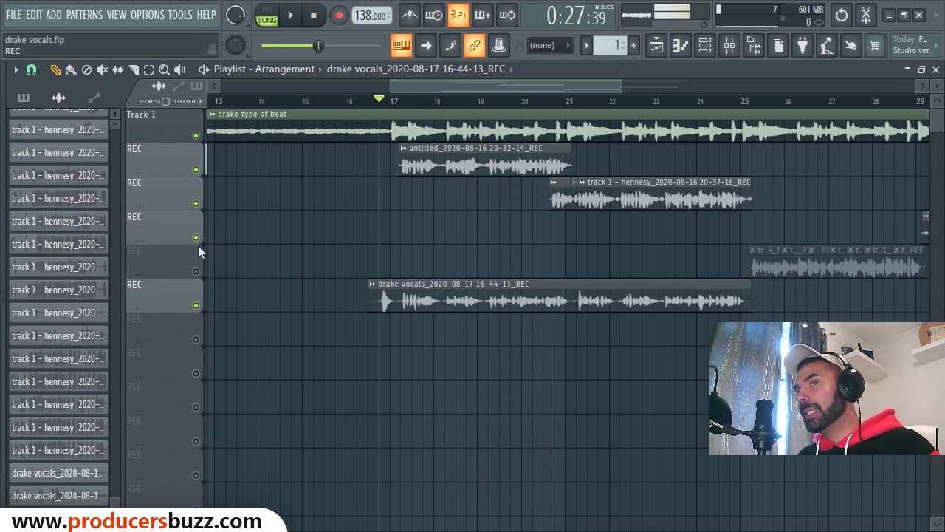
pyautogui.moveTo(200, 209); pyautogui.dragTo(201, 233)
pyautogui.click(196, 171)
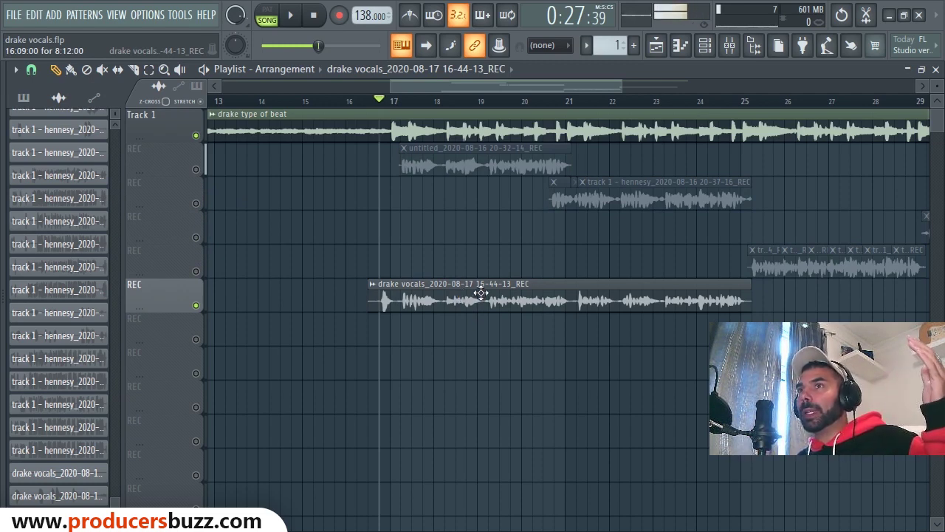
# - Open the drake vocals clip's channel settings and go to its assigned mixer track 20
pyautogui.doubleClick(481, 292)
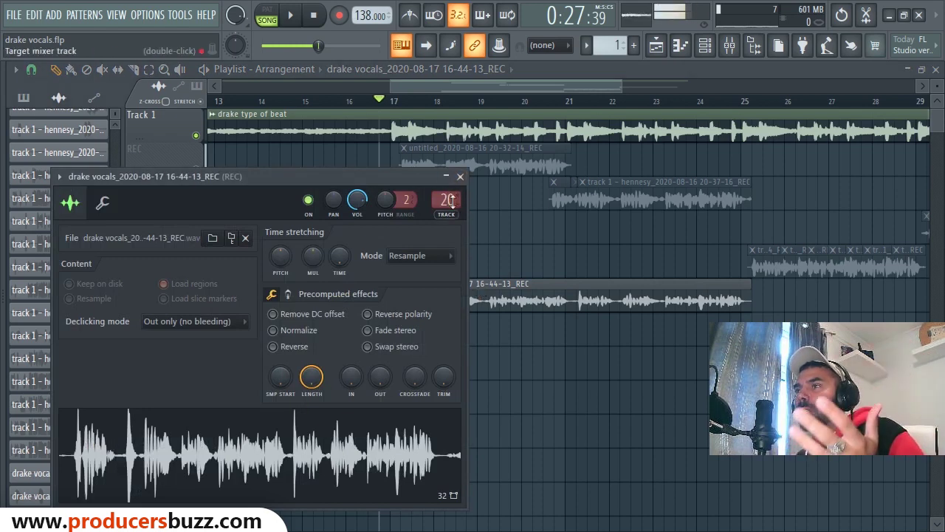
pyautogui.click(460, 177)
pyautogui.doubleClick(452, 288)
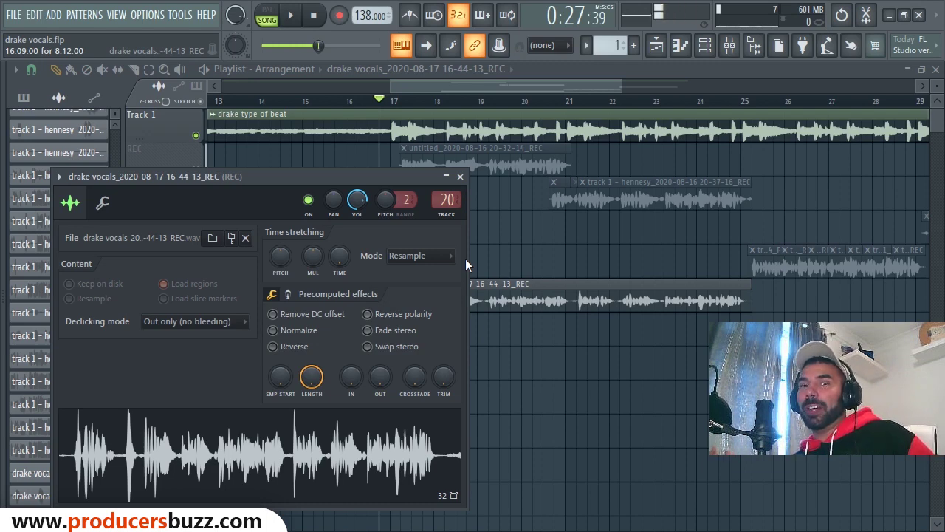
pyautogui.doubleClick(446, 200)
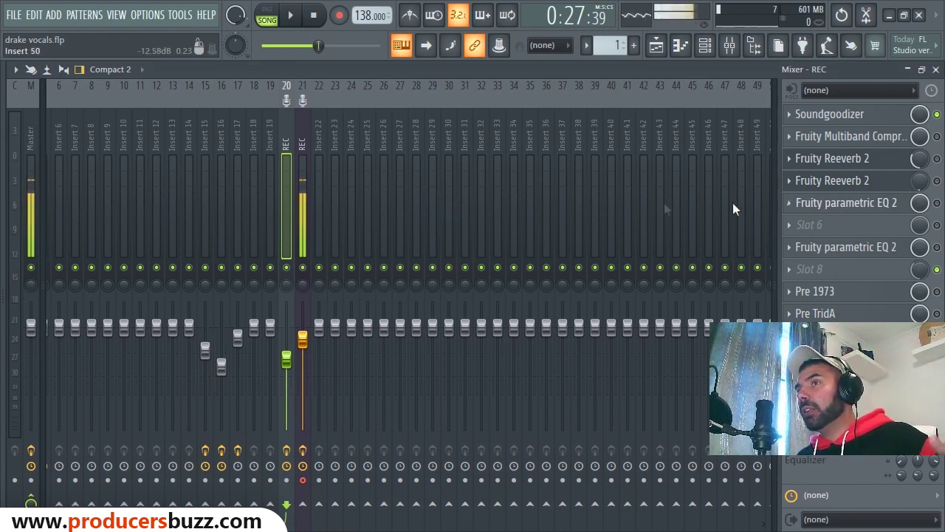
# - Check the Soundgoodizer on mixer track 21 and bypass the Soundgoodizer on track 20
pyautogui.click(302, 156)
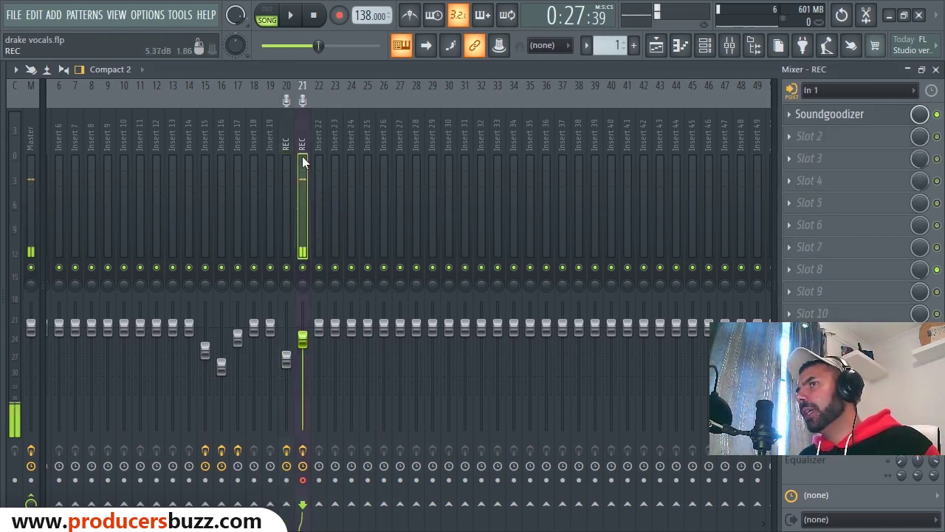
pyautogui.click(937, 115)
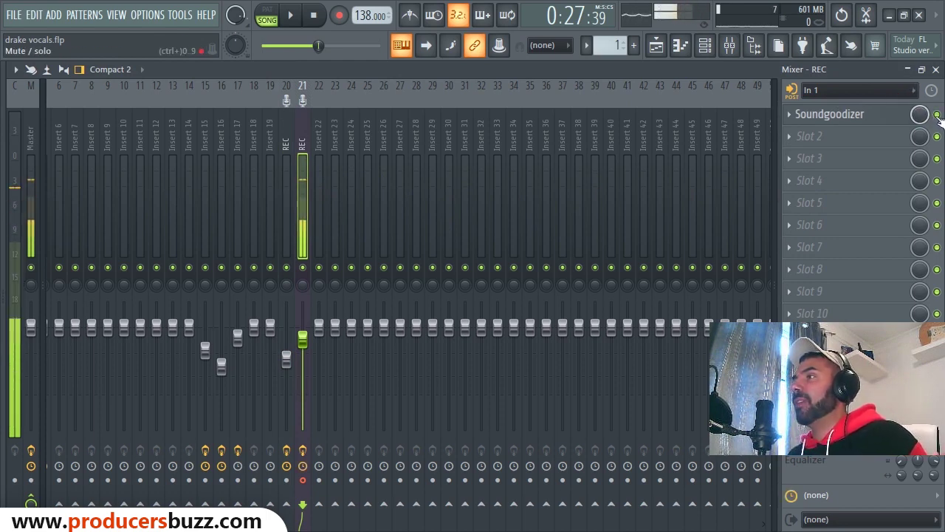
pyautogui.click(285, 174)
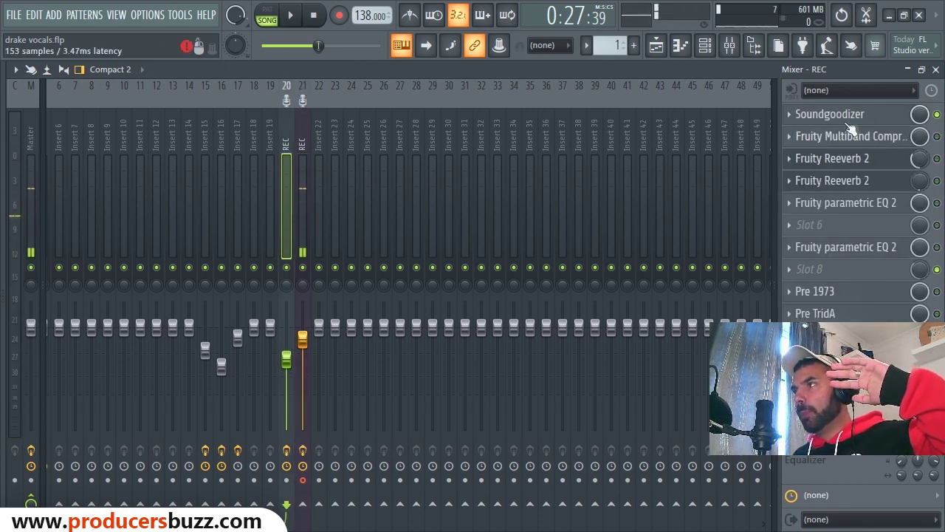
pyautogui.click(936, 114)
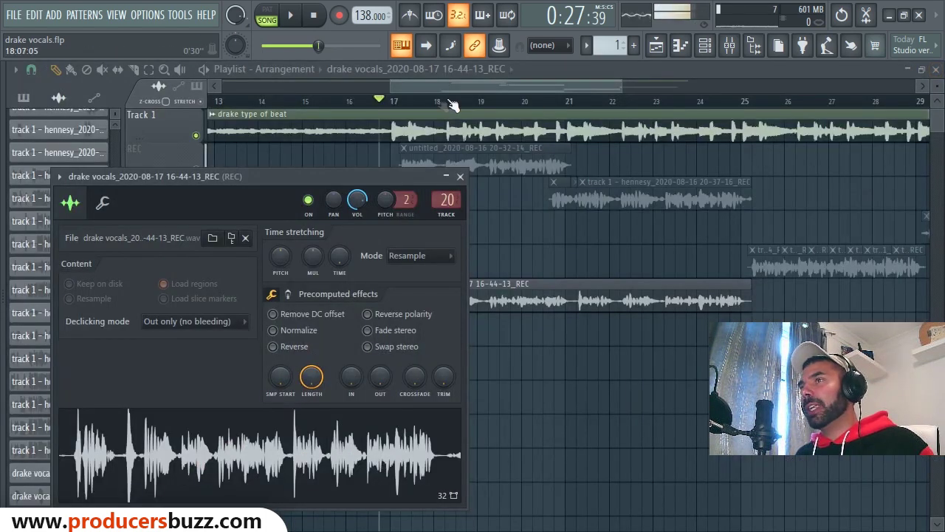
# - Set the playback position to bar 17 and listen to the dry drake vocals while showing the mixer
pyautogui.click(397, 103)
pyautogui.click(400, 110)
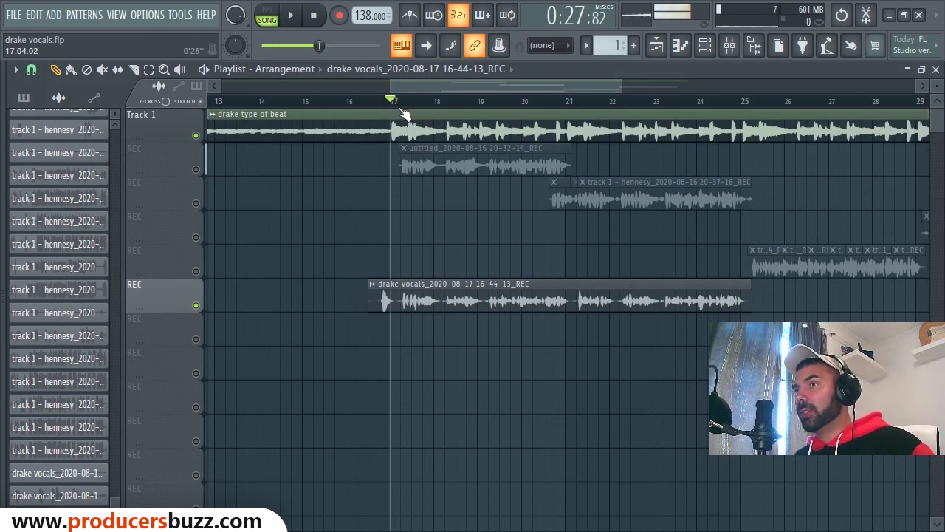
pyautogui.press('space')
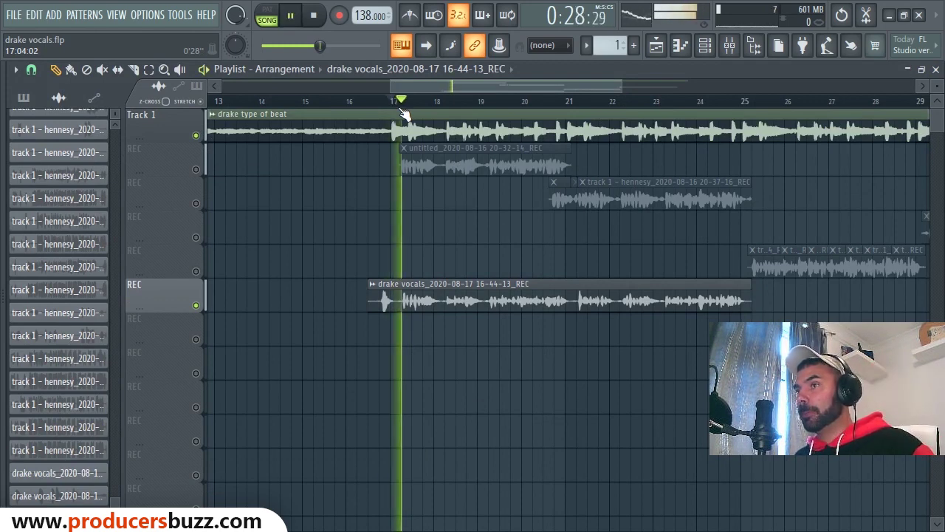
pyautogui.click(730, 46)
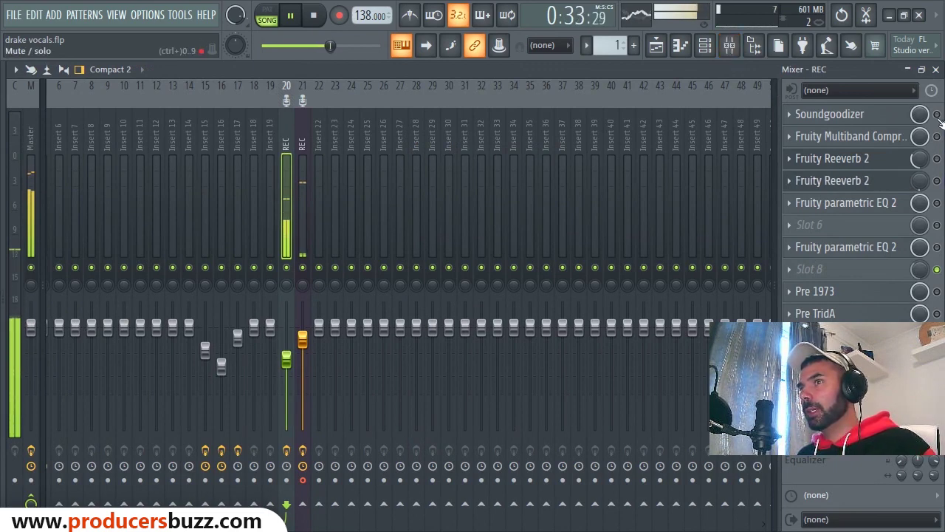
pyautogui.press('space')
# - Enable the Soundgoodizer on mixer track 20, look at its settings, and play the vocal through it
pyautogui.click(879, 117)
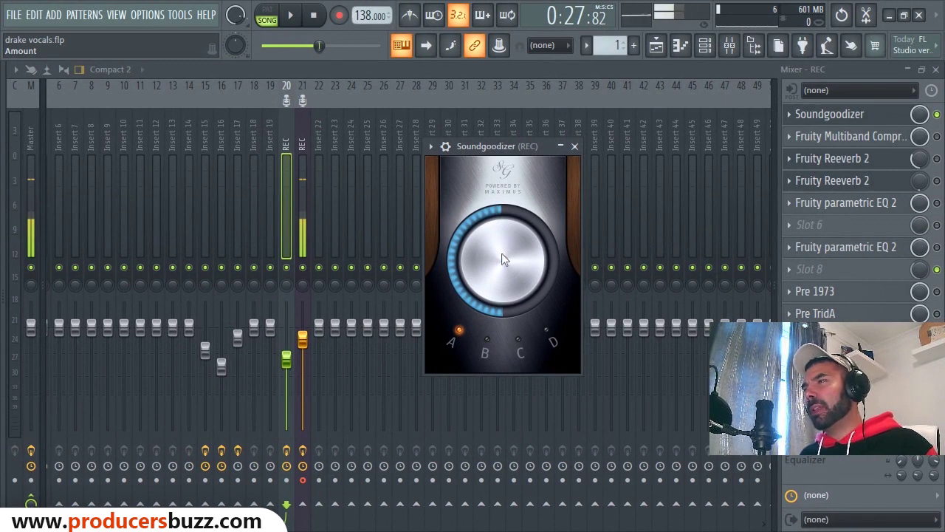
pyautogui.click(575, 146)
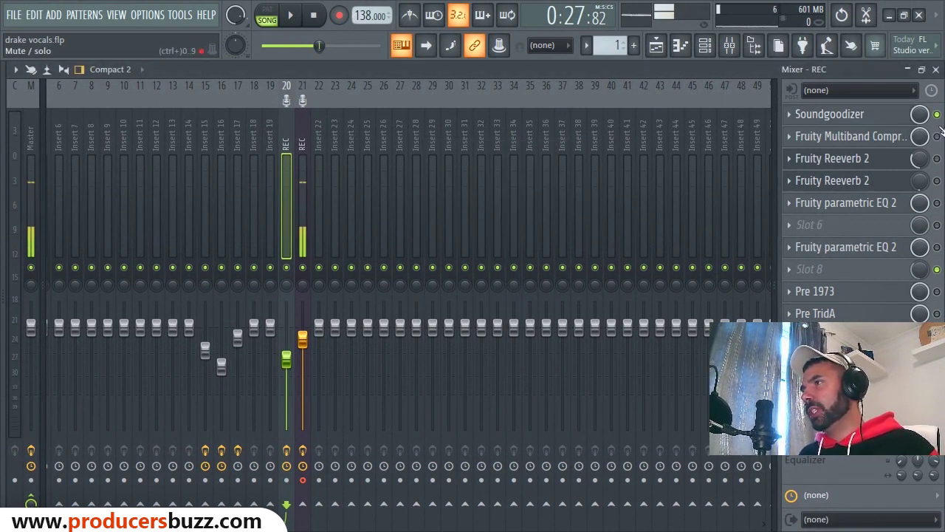
pyautogui.press('space')
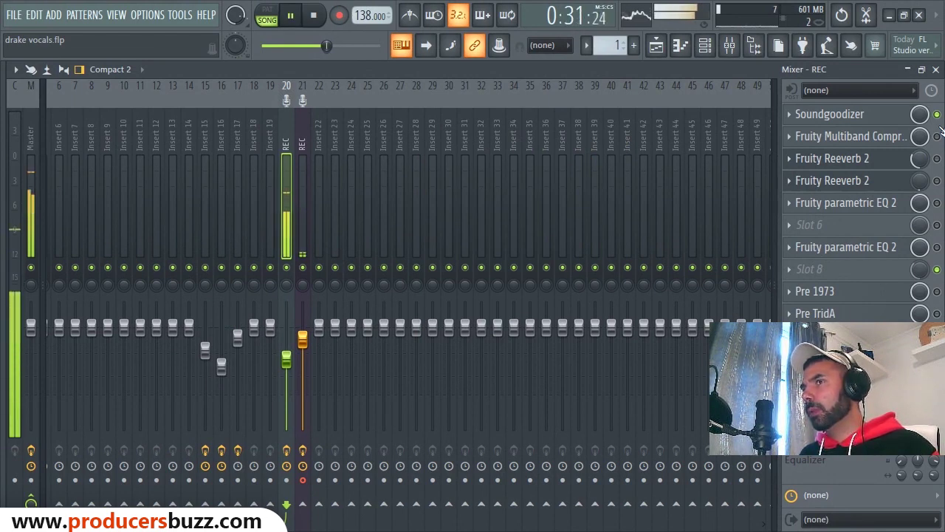
pyautogui.press('space')
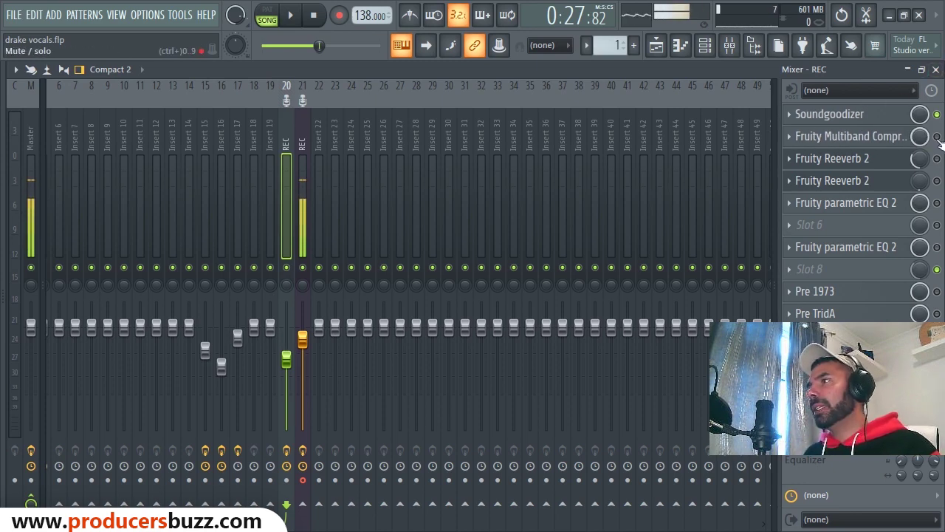
# - Enable the second effect slot on mixer track 20 and reload it with a fresh Fruity Multiband Compressor
pyautogui.click(853, 136)
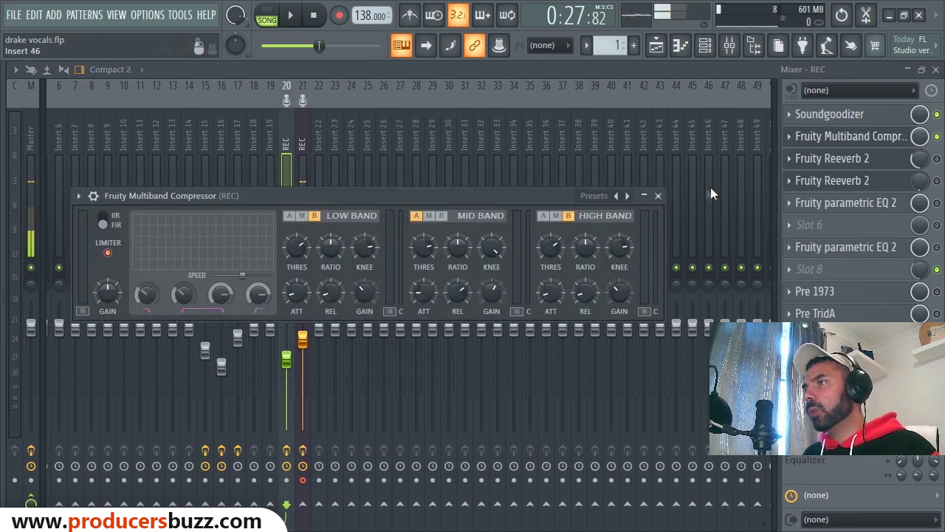
pyautogui.click(658, 196)
pyautogui.click(789, 136)
pyautogui.moveTo(800, 159)
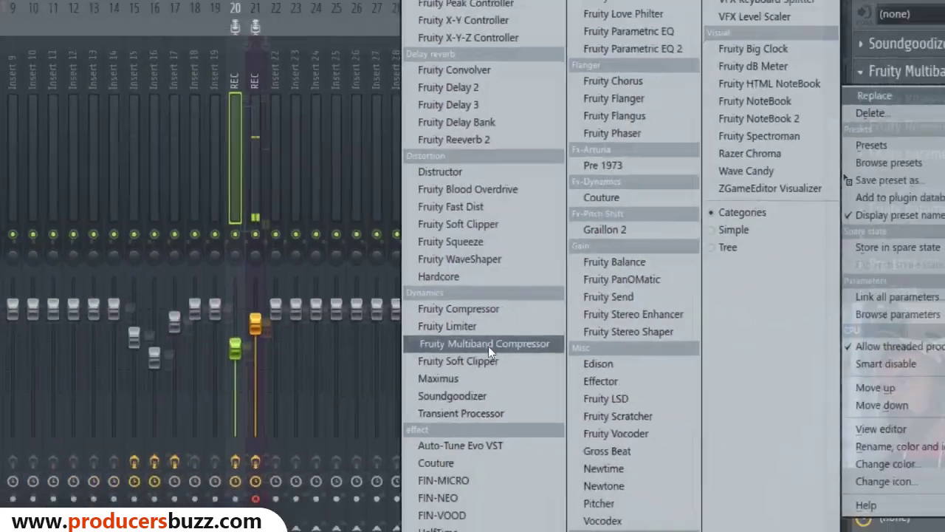
pyautogui.click(487, 355)
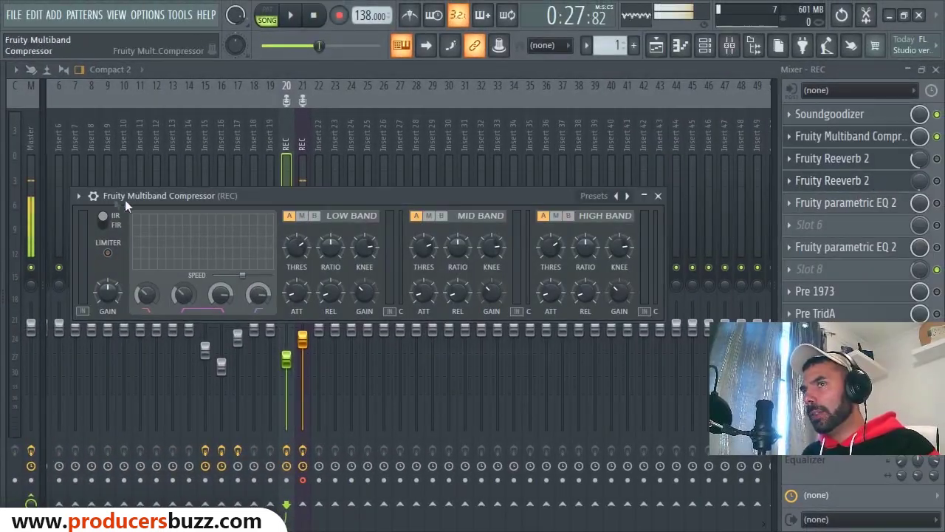
# - Load the Vocal preset in the Fruity Multiband Compressor and close the plugin window
pyautogui.click(75, 194)
pyautogui.moveTo(99, 240)
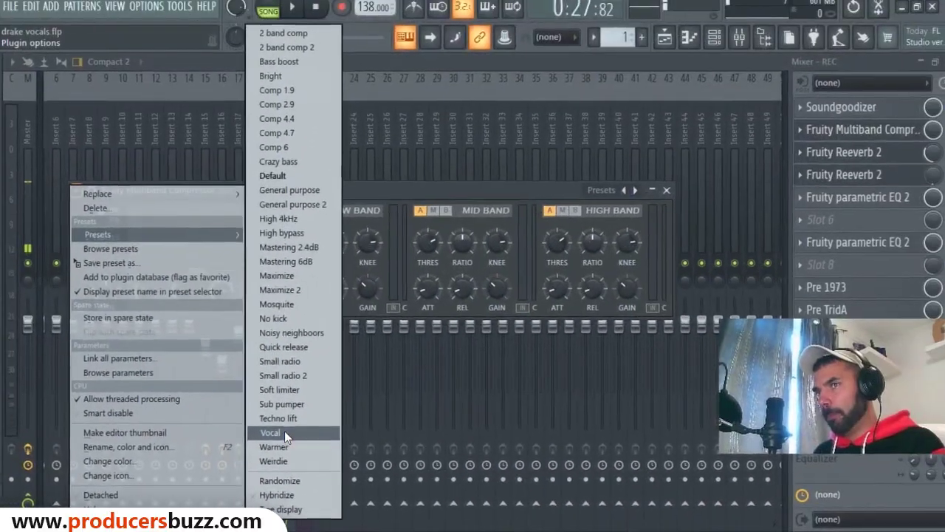
pyautogui.click(284, 434)
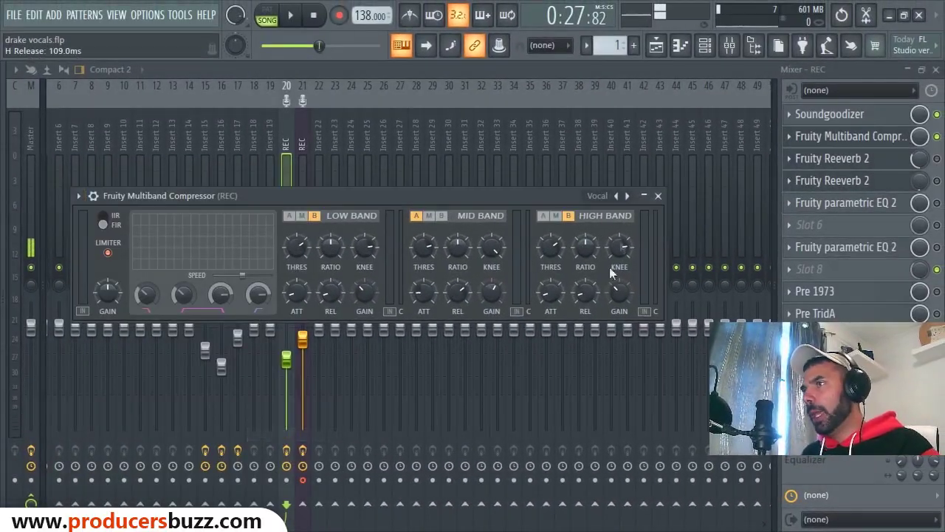
pyautogui.click(666, 190)
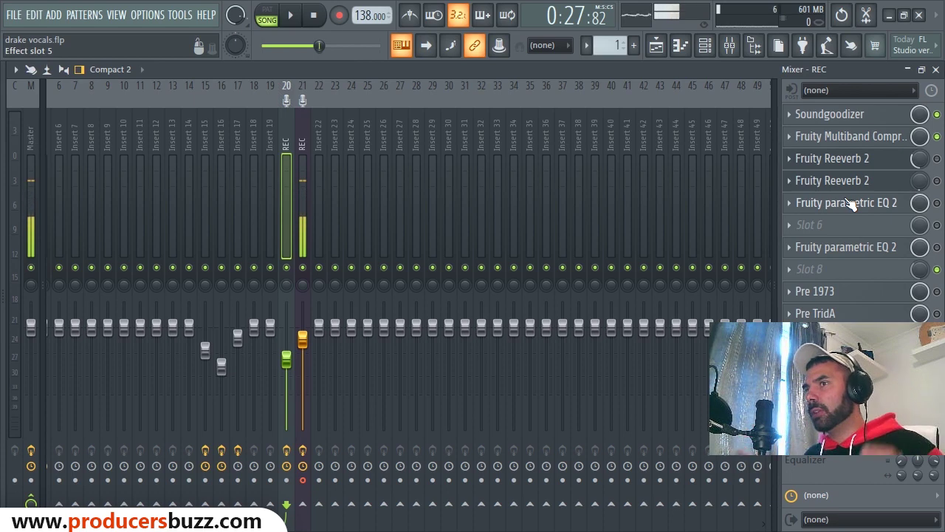
# - Compare the vocal on mixer track 20 with the Soundgoodizer and Fruity Multiband Compressor enabled and bypassed, leaving both enabled
pyautogui.press('space')
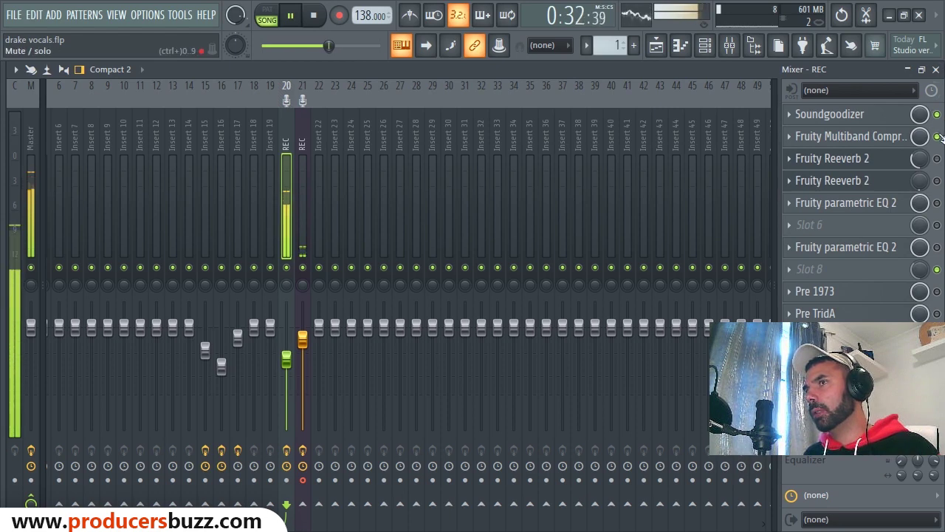
pyautogui.press('space')
pyautogui.press('space')
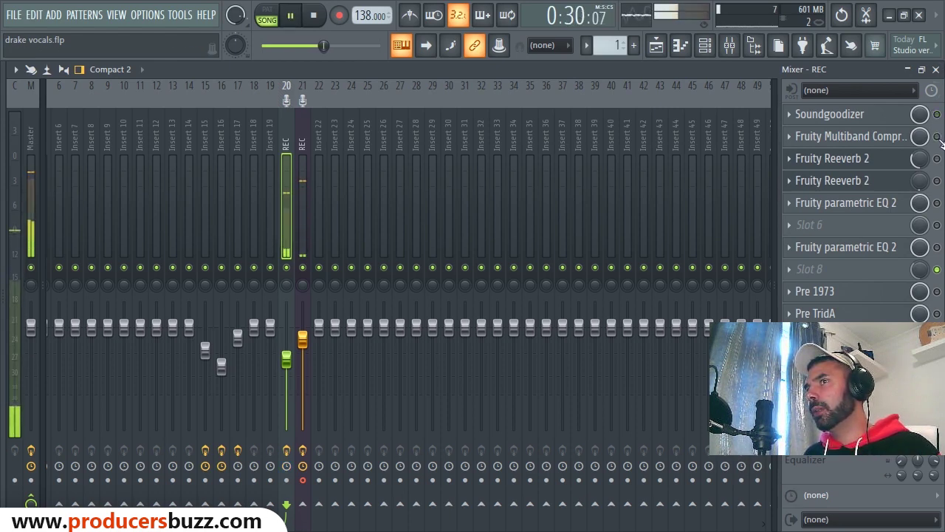
pyautogui.press('space')
pyautogui.click(936, 136)
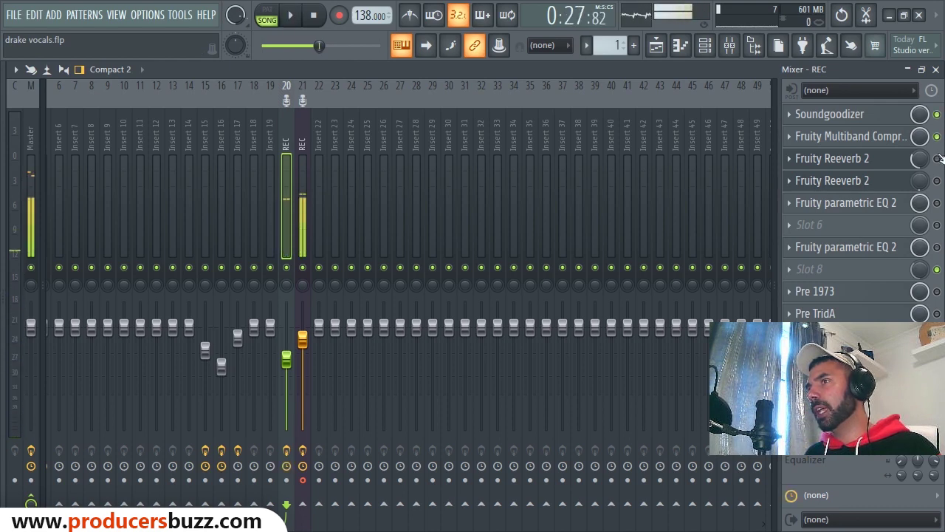
pyautogui.press('space')
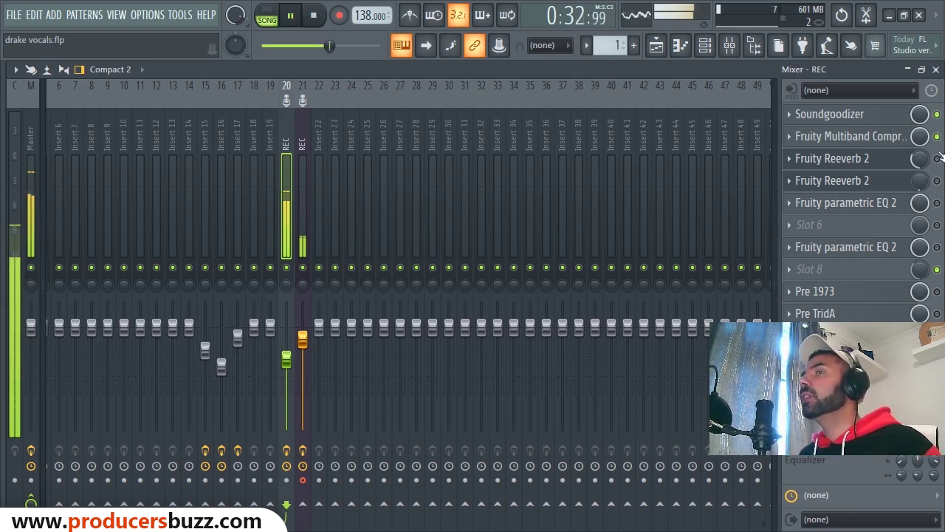
pyautogui.press('space')
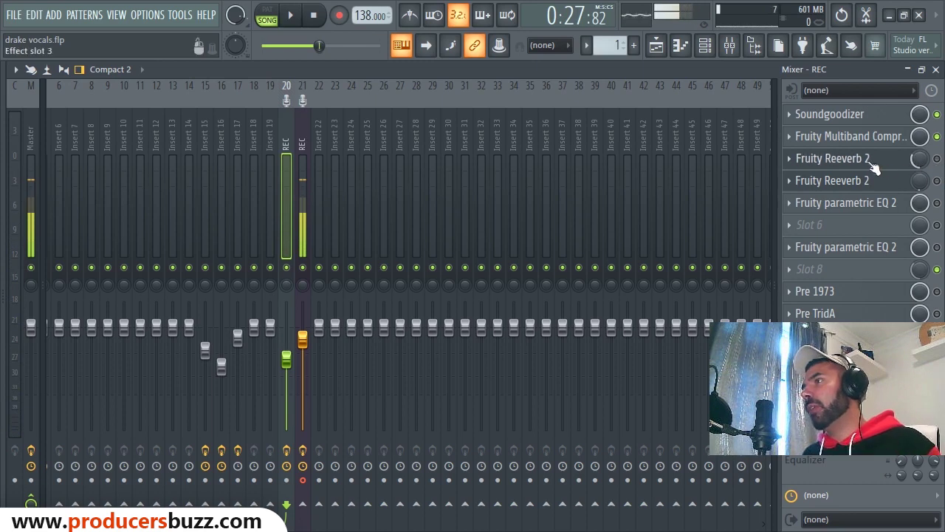
# - Enable both Fruity Reeverb 2 effects on mixer track 20 and set the second one's wet level to 99%
pyautogui.click(814, 158)
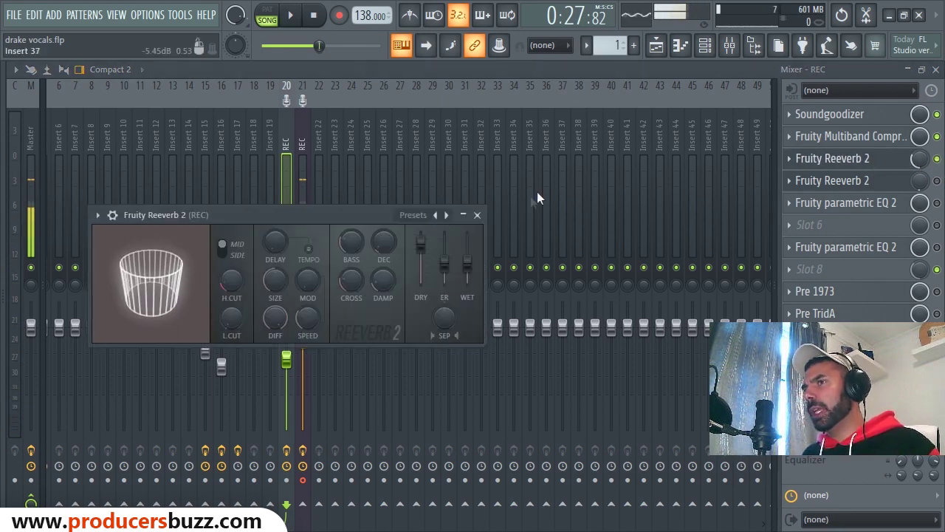
pyautogui.click(477, 214)
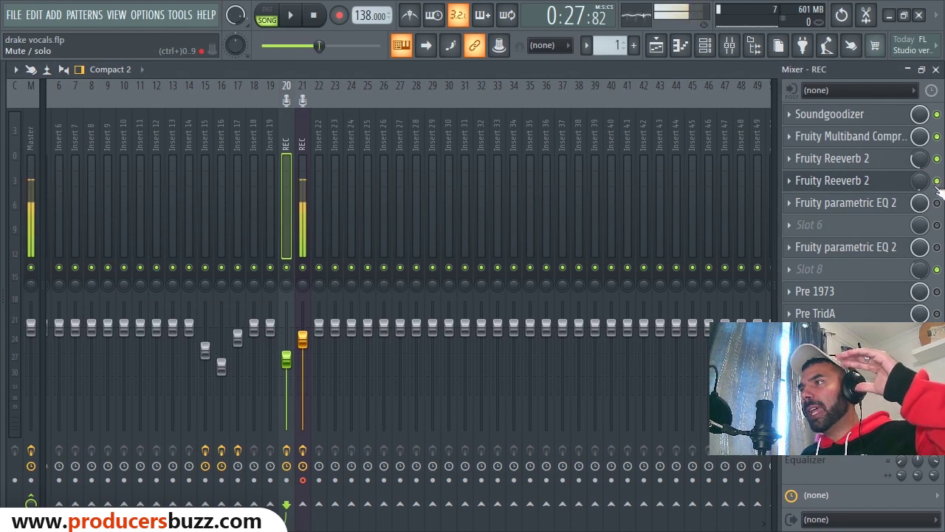
pyautogui.click(859, 183)
pyautogui.moveTo(488, 263); pyautogui.dragTo(488, 259)
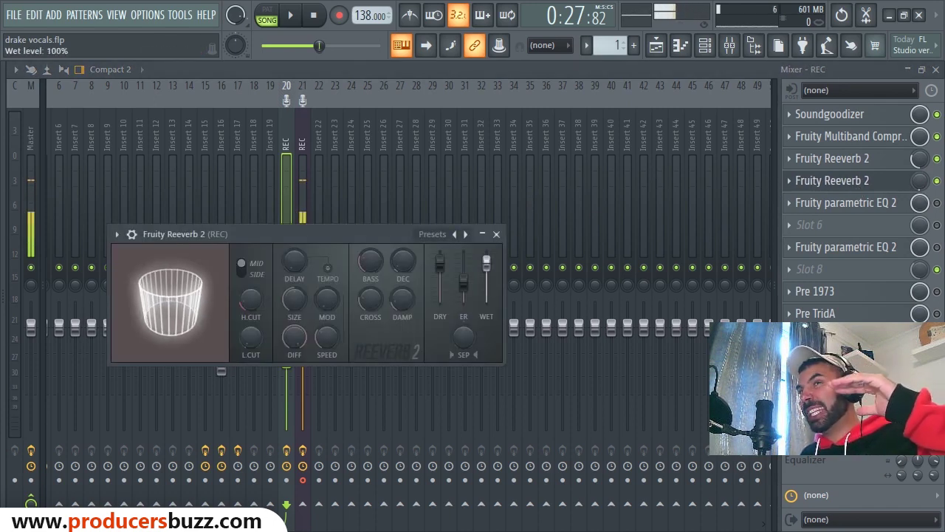
pyautogui.scroll(-1, 488, 263)
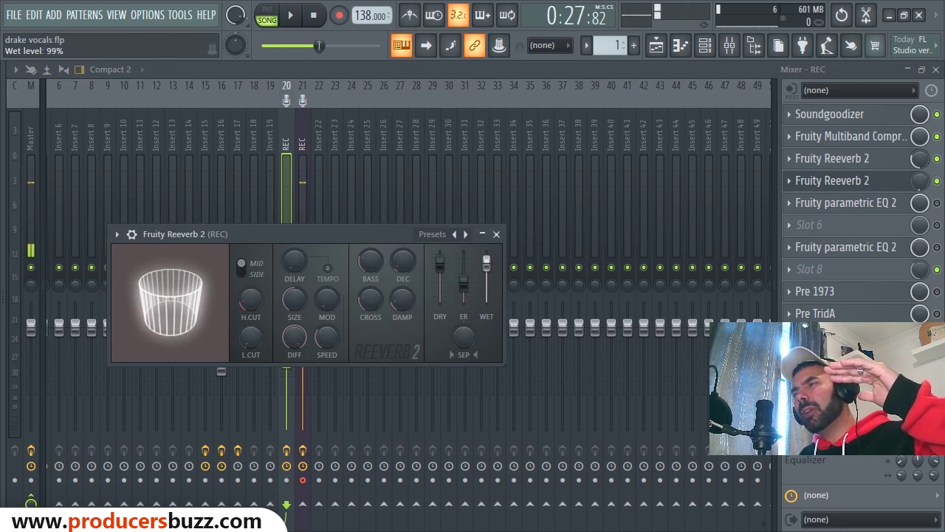
pyautogui.click(501, 237)
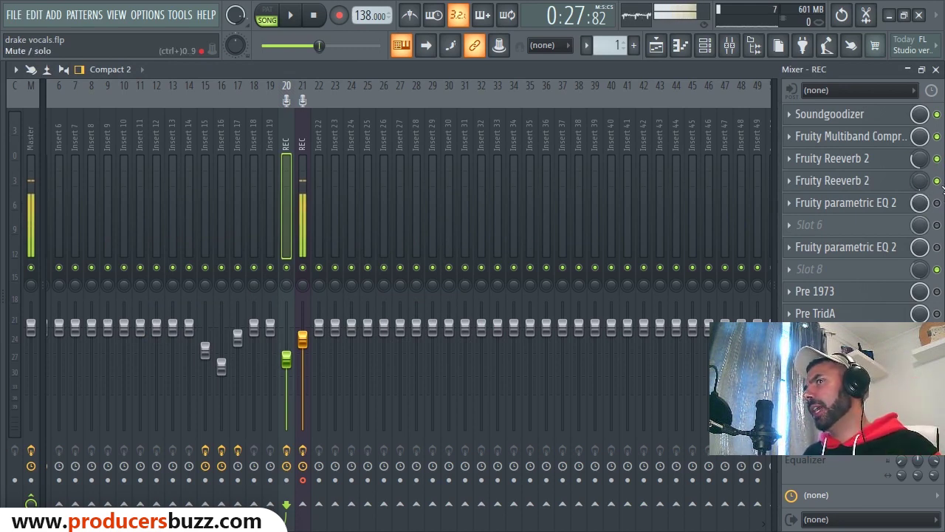
# - Play the vocal through both Fruity Reeverb 2 effects and stop playback
pyautogui.press('space')
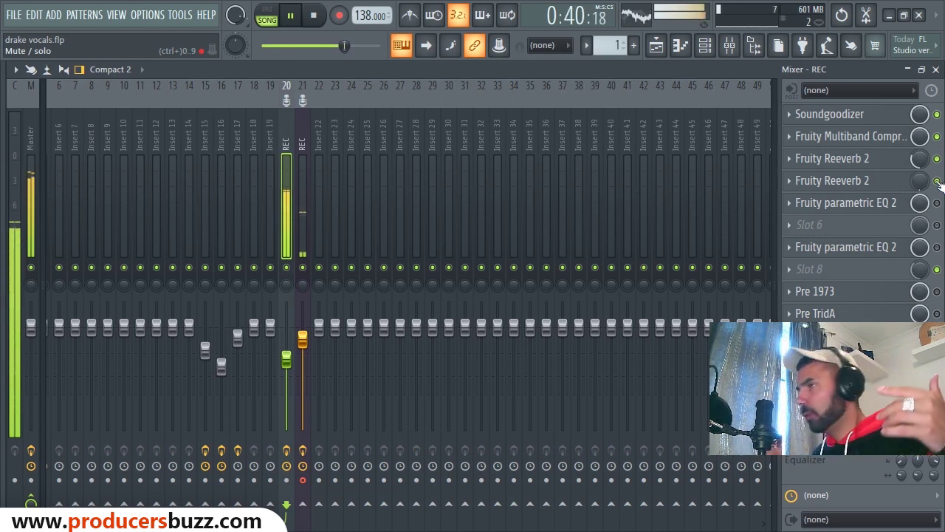
pyautogui.press('space')
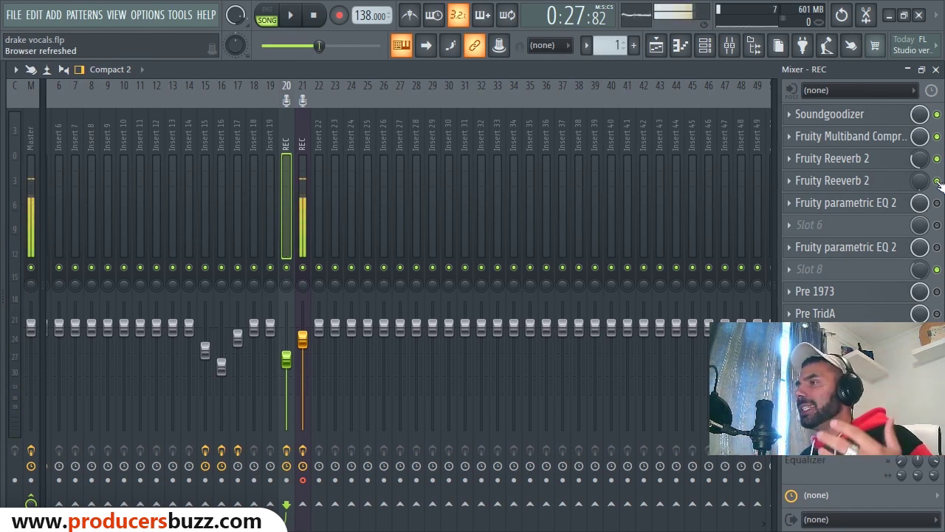
# - Replace the equalizer in effect slot 5 with a fresh Fruity Parametric EQ 2 and enable the slot
pyautogui.click(860, 209)
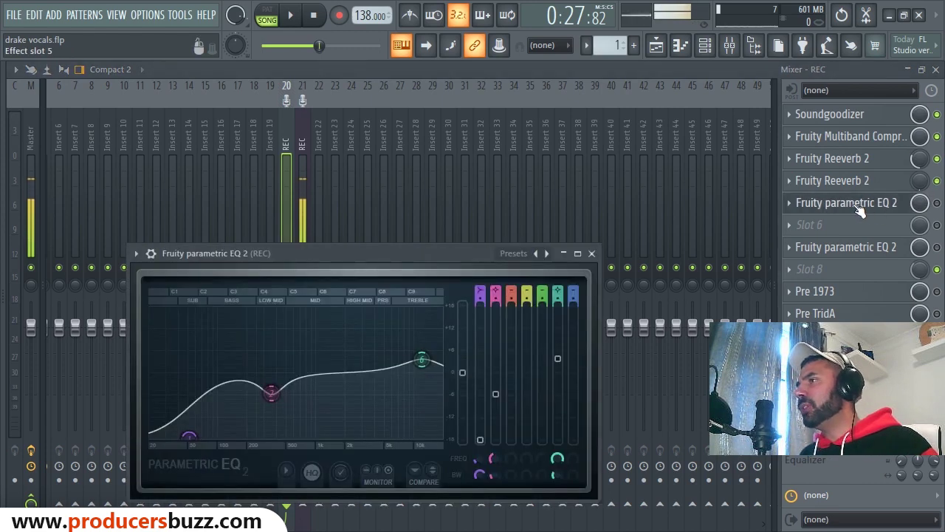
pyautogui.rightClick(782, 203)
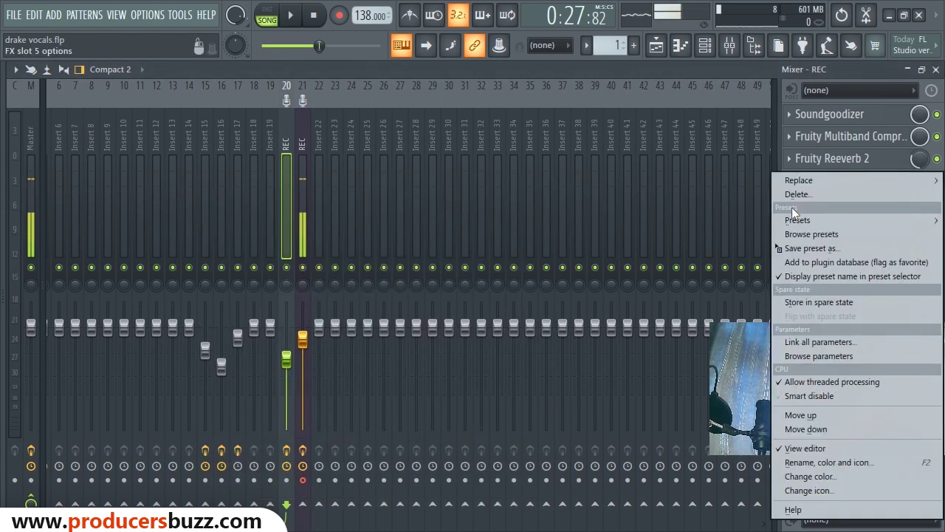
pyautogui.moveTo(813, 184)
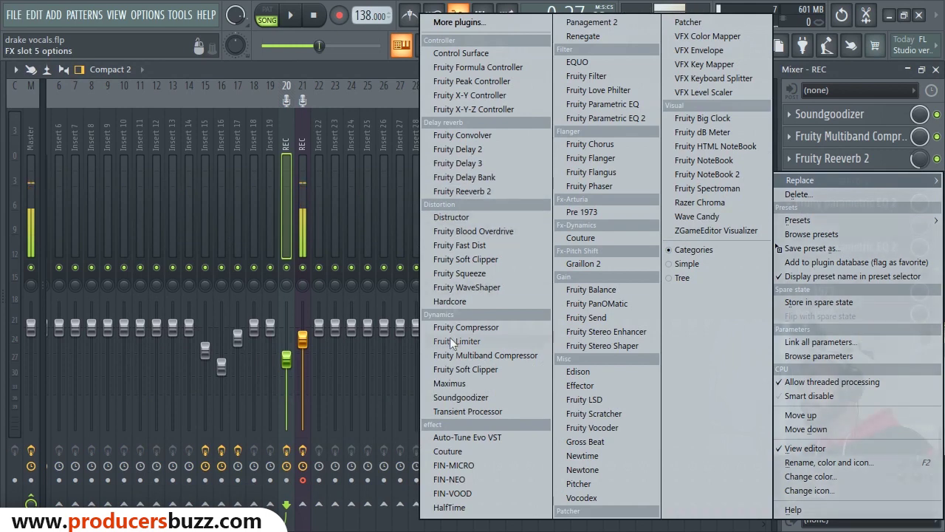
pyautogui.click(632, 122)
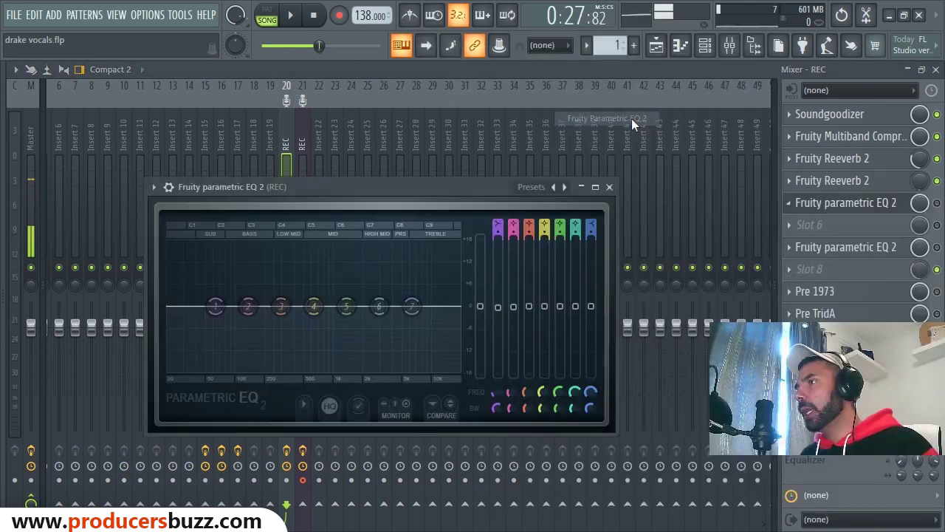
pyautogui.click(888, 212)
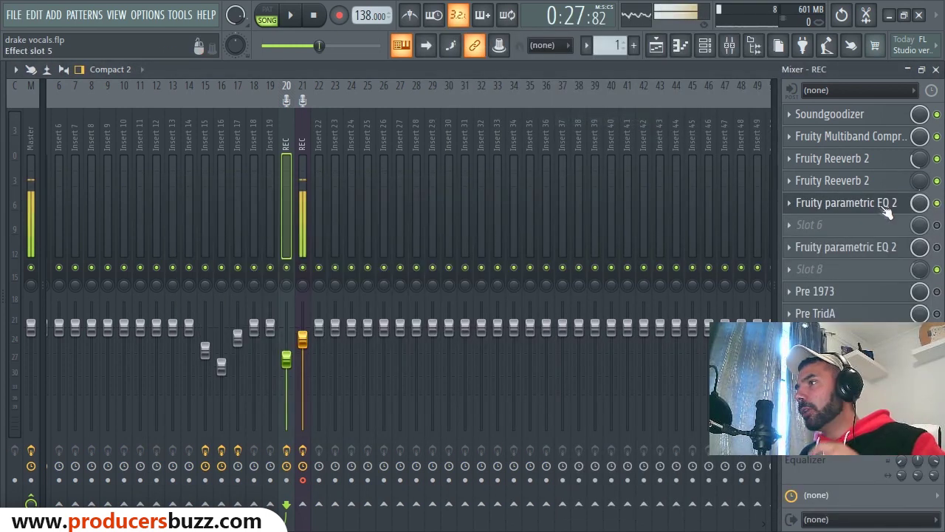
# - Load the Vocal Presence preset in the slot 5 Fruity Parametric EQ 2
pyautogui.click(788, 205)
pyautogui.moveTo(796, 220)
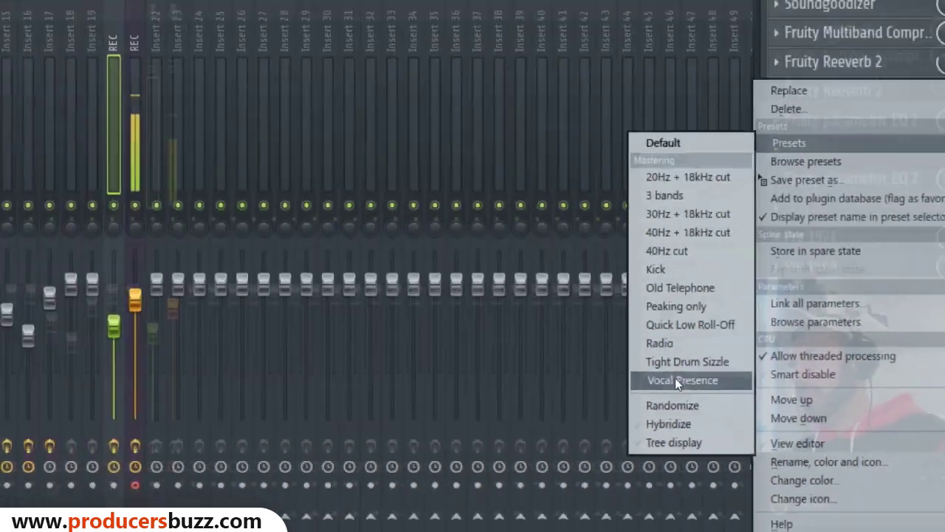
pyautogui.click(712, 401)
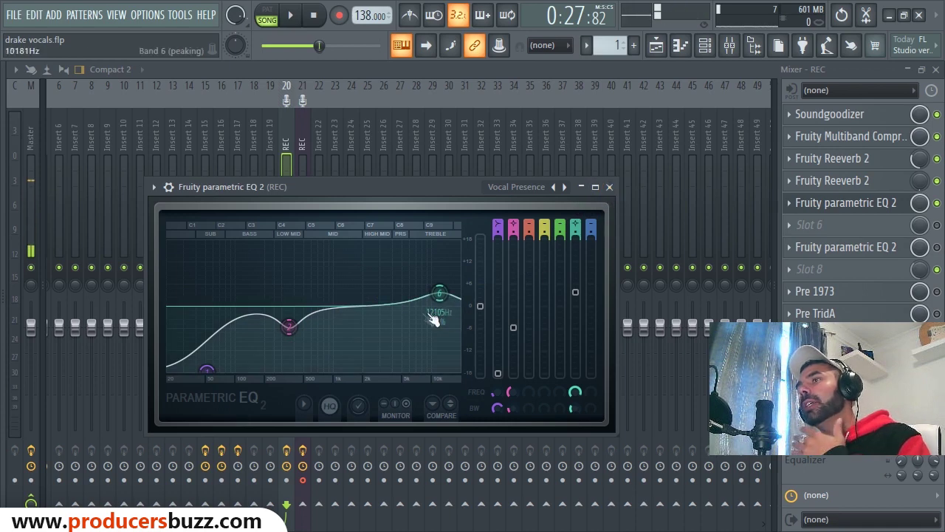
# - Lower the band 6 boost slightly at about 12187 Hz, close the equalizer and play the vocal through it
pyautogui.moveTo(439, 294); pyautogui.dragTo(440, 295)
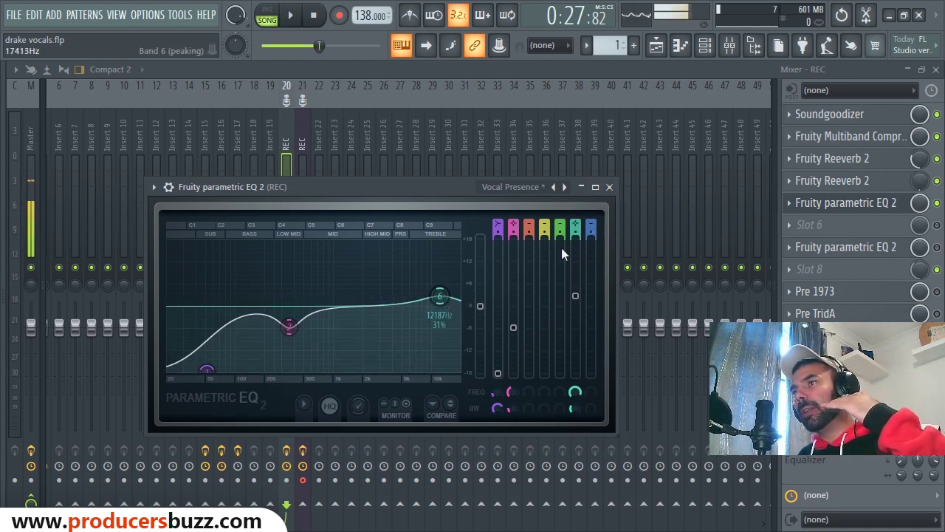
pyautogui.click(609, 187)
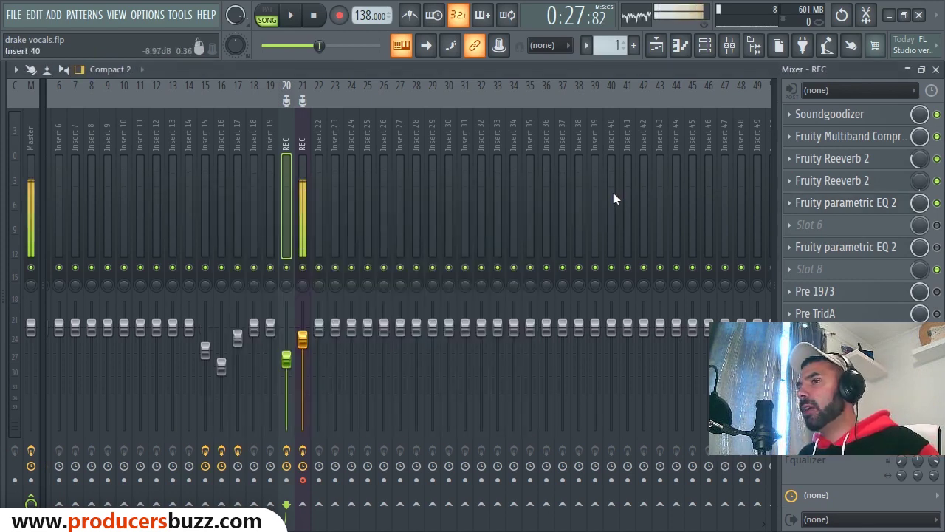
pyautogui.press('space')
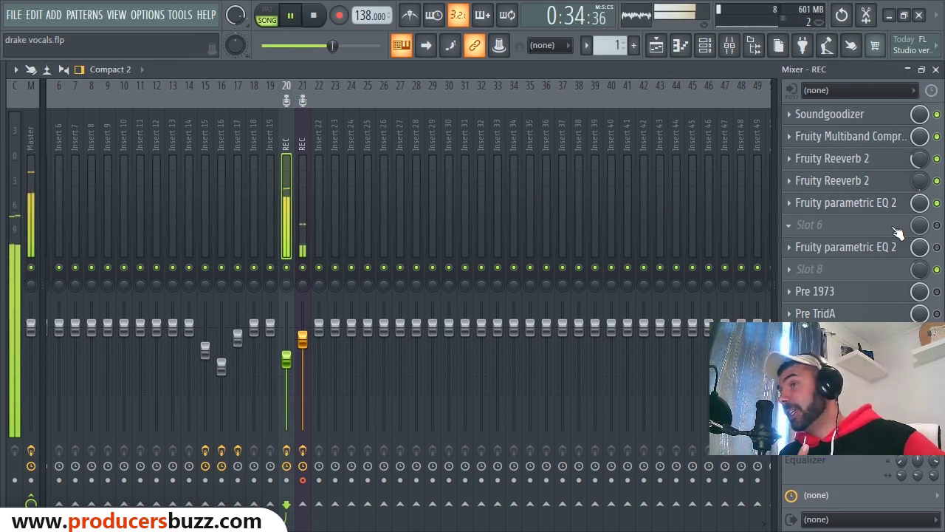
pyautogui.press('space')
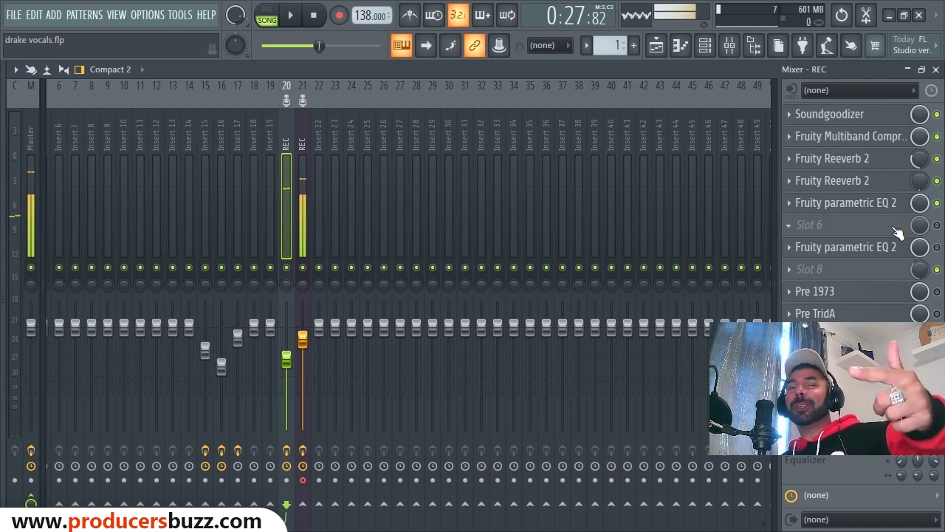
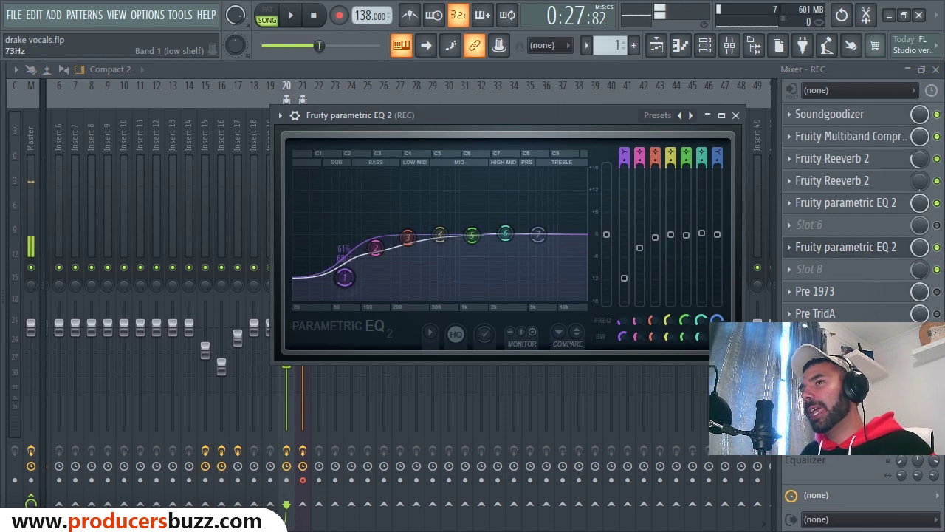
# - Set band 1, the low shelf of the slot 7 Fruity Parametric EQ 2, to about -11.6 dB at 67 Hz
pyautogui.moveTo(344, 277); pyautogui.dragTo(345, 277)
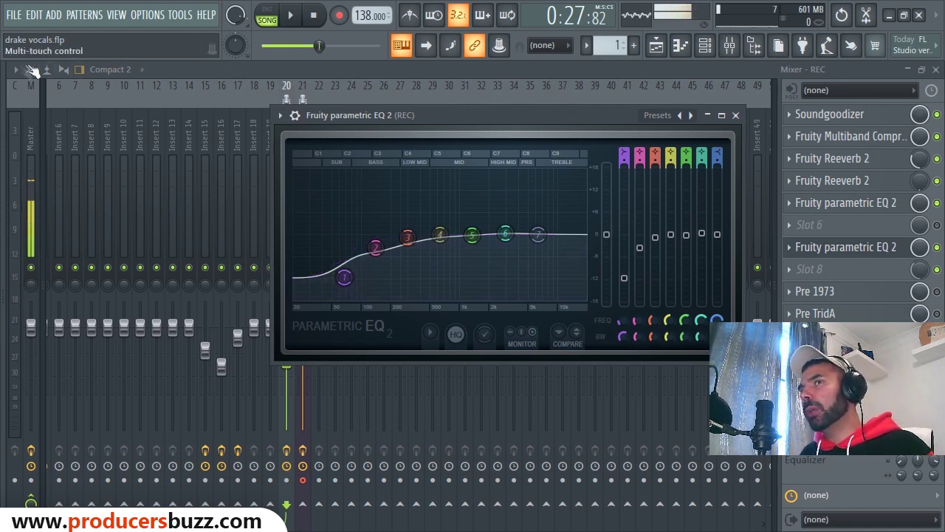
pyautogui.moveTo(344, 277); pyautogui.dragTo(344, 276)
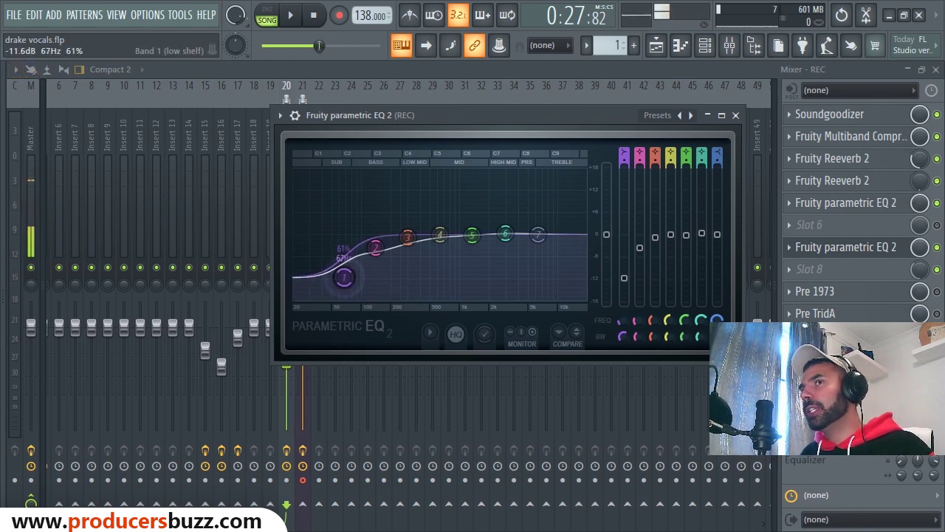
pyautogui.moveTo(344, 277); pyautogui.dragTo(344, 276)
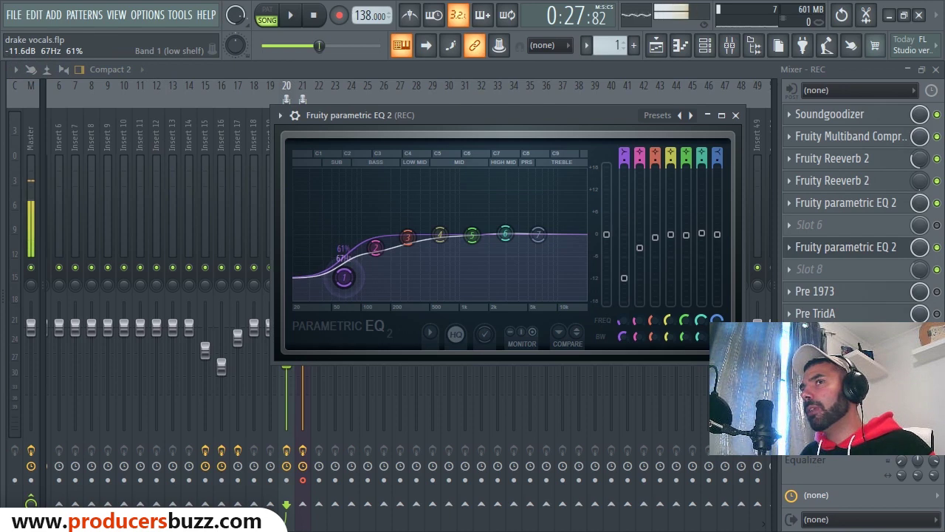
# - Fine-tune equalizer band 2, band 3 near 298 Hz and band 4 at about 620 Hz
pyautogui.moveTo(375, 247)
pyautogui.mouseDown()
pyautogui.moveTo(375, 259)
pyautogui.moveTo(375, 247)
pyautogui.mouseUp()
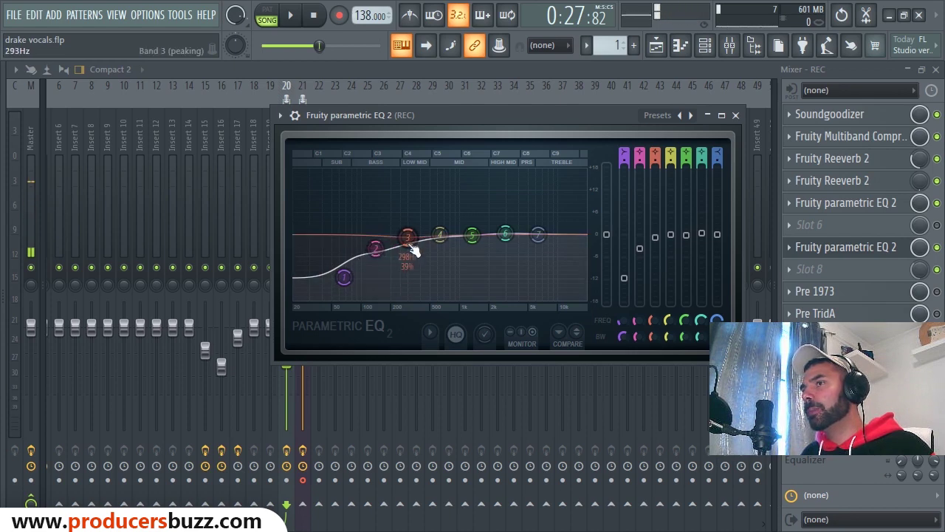
pyautogui.moveTo(412, 249); pyautogui.dragTo(411, 248)
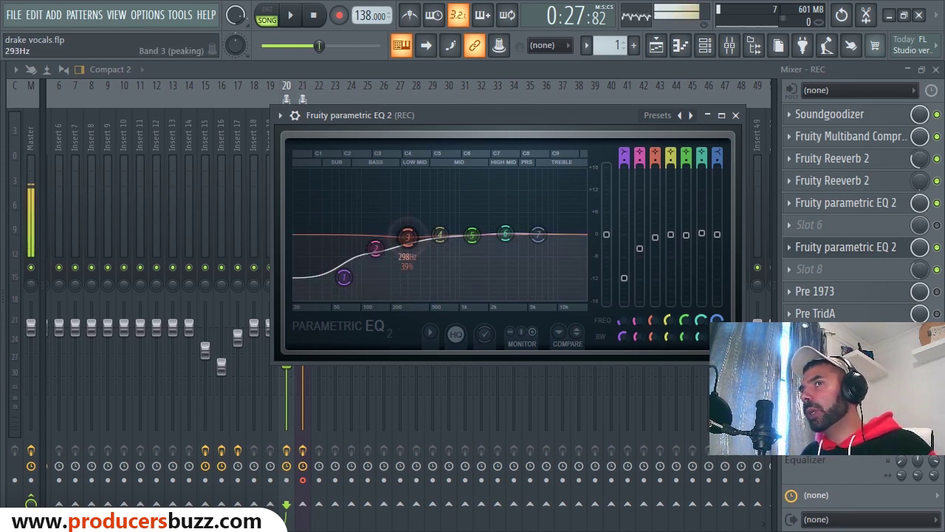
pyautogui.moveTo(408, 236); pyautogui.dragTo(406, 237)
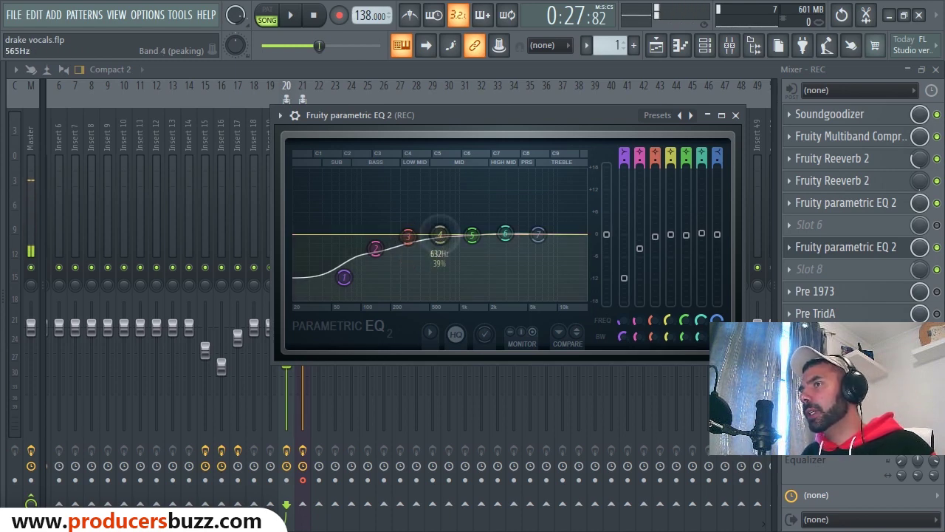
pyautogui.moveTo(443, 238); pyautogui.dragTo(442, 238)
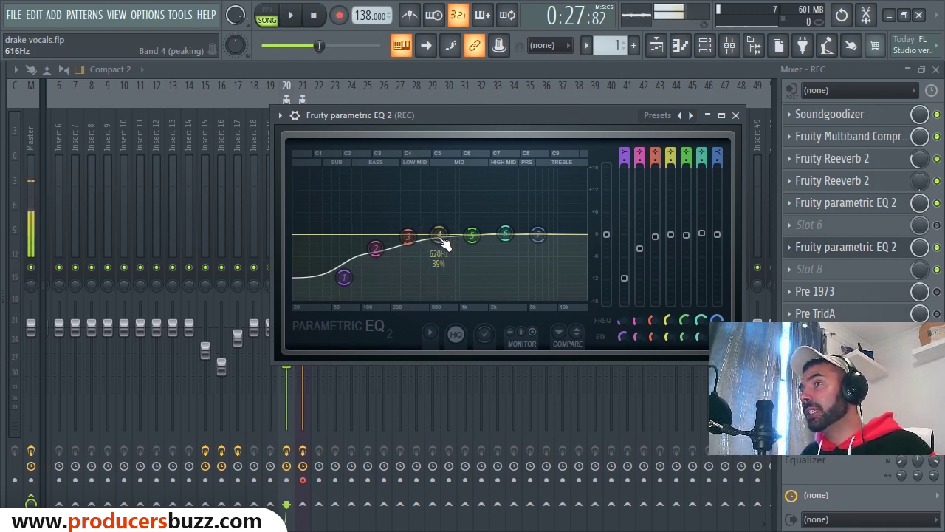
# - Fine-tune band 6 near 2.9 kHz and set the band 7 high shelf to 0.0 dB at about 6282 Hz
pyautogui.moveTo(506, 234); pyautogui.dragTo(505, 234)
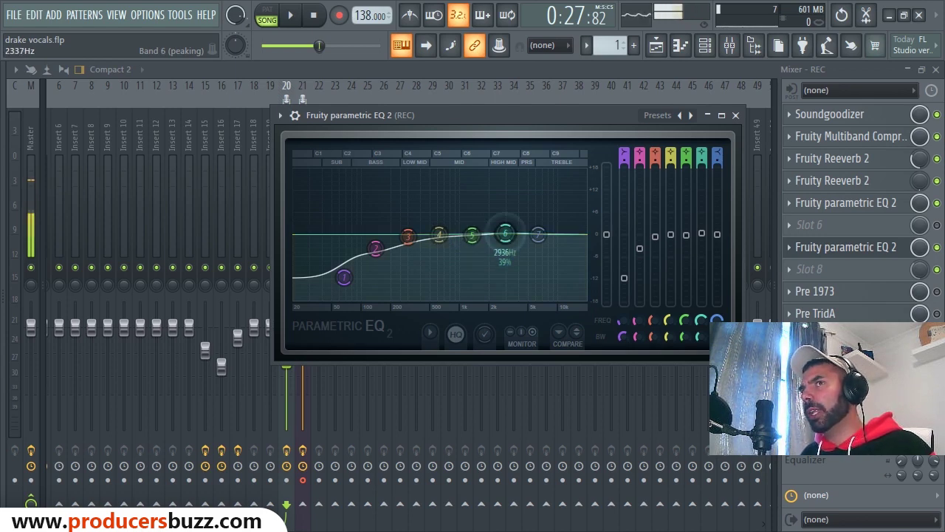
pyautogui.moveTo(505, 234); pyautogui.dragTo(504, 234)
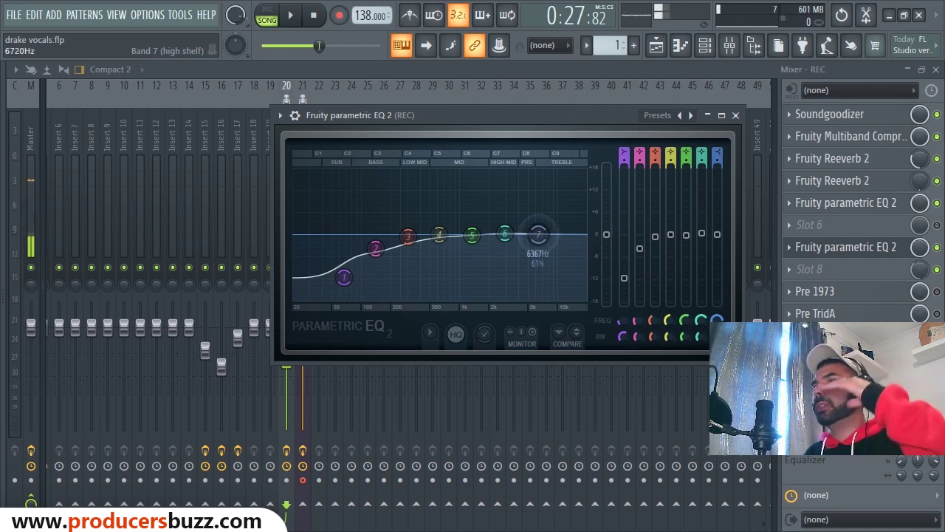
pyautogui.moveTo(538, 235); pyautogui.dragTo(537, 235)
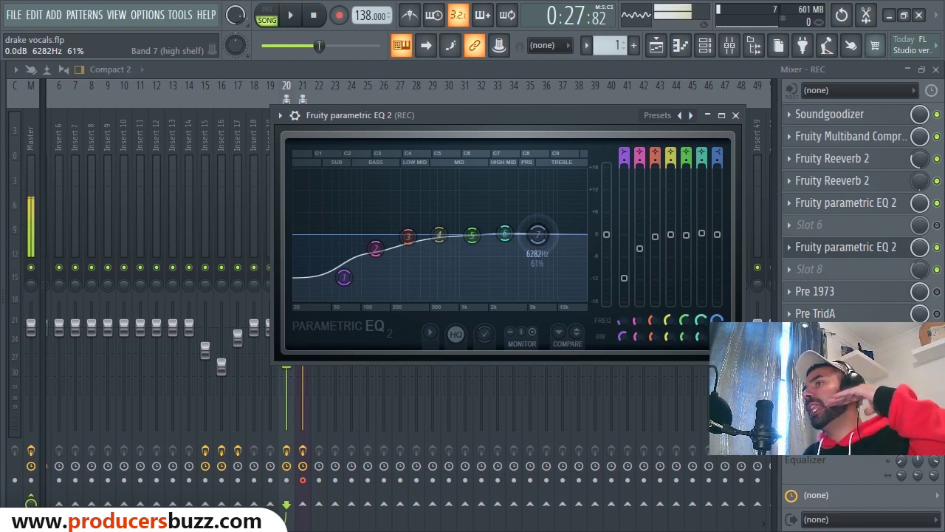
pyautogui.moveTo(537, 235); pyautogui.dragTo(537, 235)
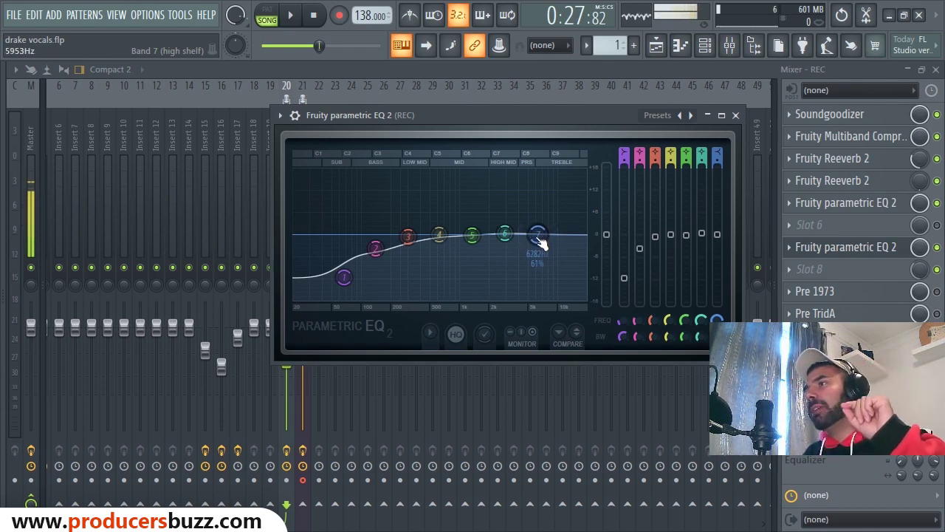
# - Close the equalizer and compare the vocal playback with the slot 7 Fruity Parametric EQ 2 bypassed and enabled
pyautogui.click(735, 115)
pyautogui.press('space')
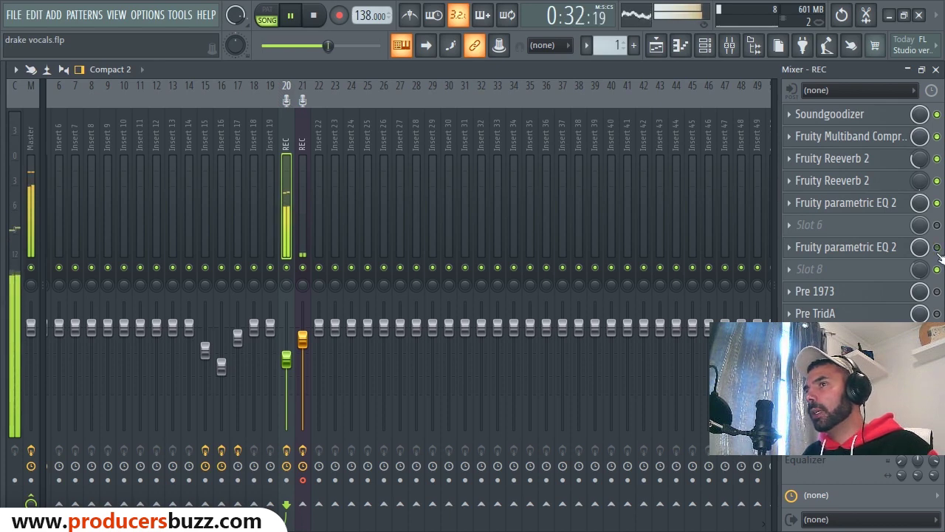
pyautogui.press('space')
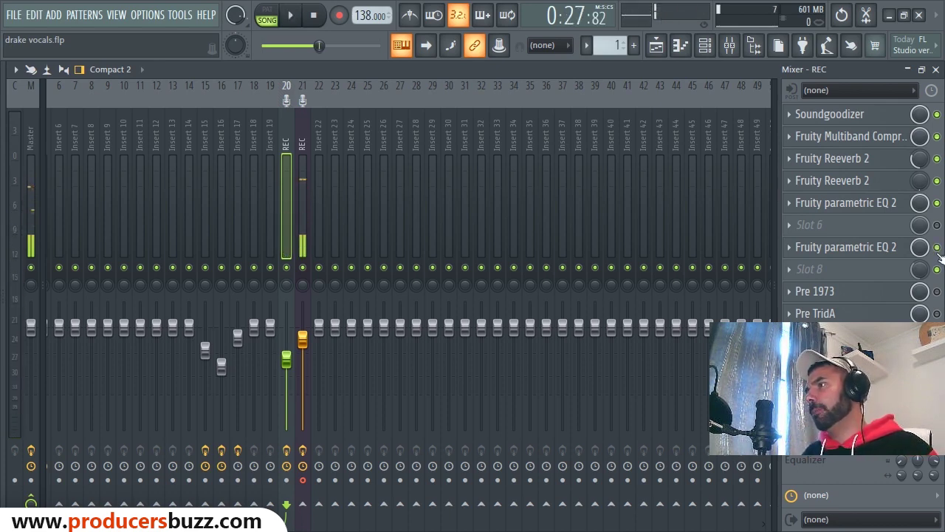
pyautogui.press('space')
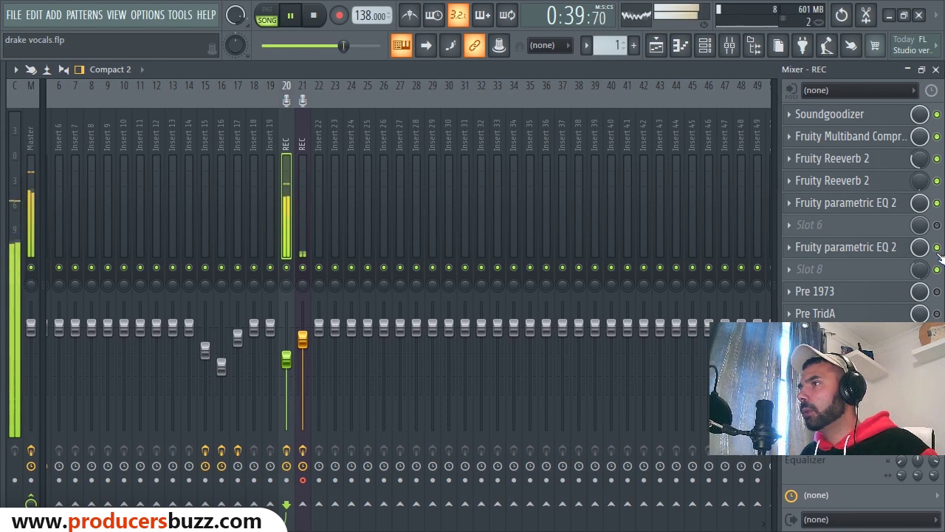
pyautogui.press('space')
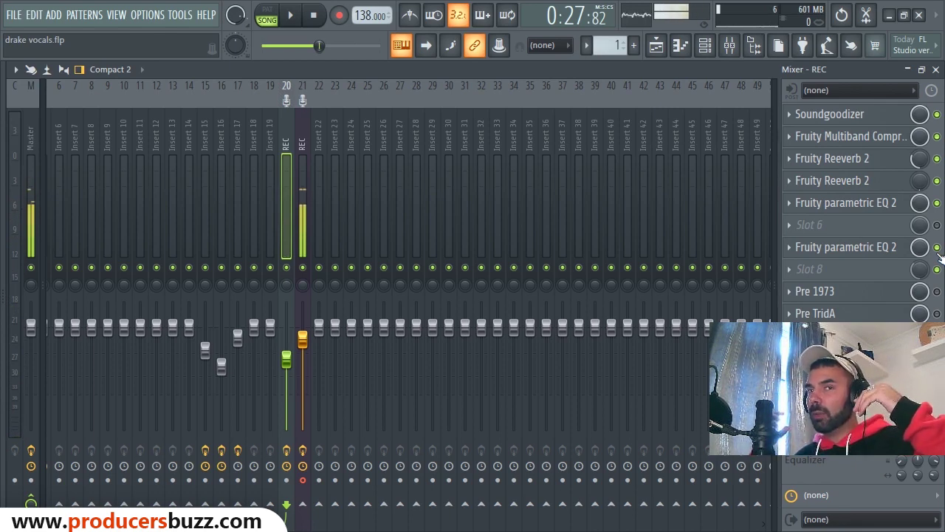
# - Set band 1 of the slot 7 equalizer to about -10.2 dB at 67 Hz, re-enable the slot and play the vocal through it
pyautogui.click(937, 248)
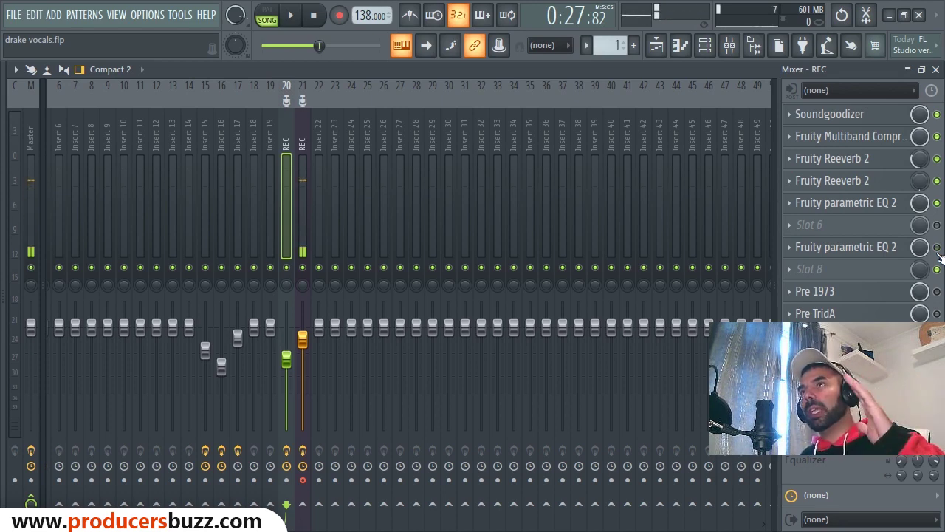
pyautogui.click(881, 250)
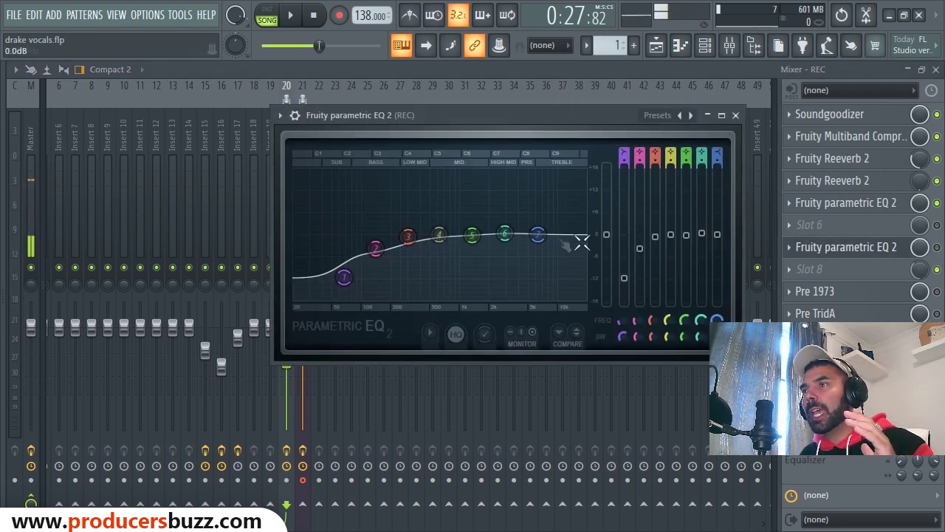
pyautogui.moveTo(368, 268); pyautogui.dragTo(349, 282)
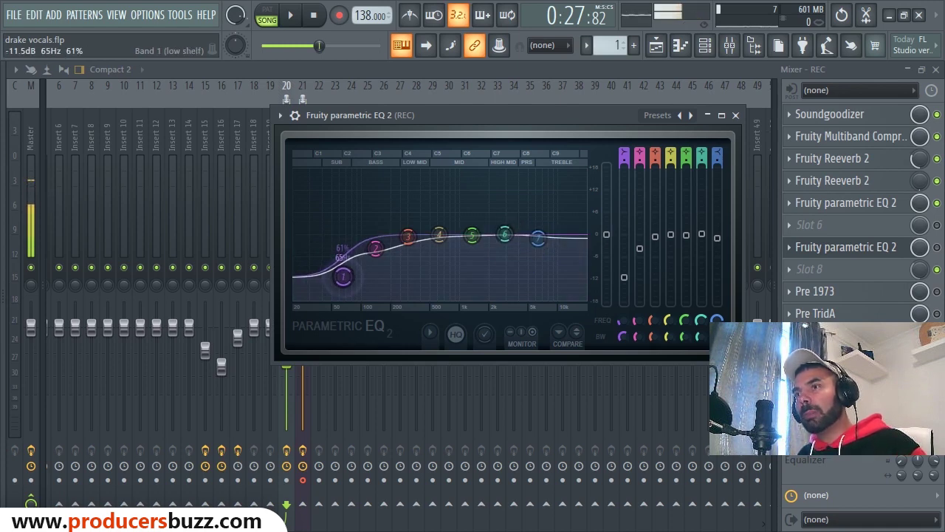
pyautogui.moveTo(344, 277); pyautogui.dragTo(344, 272)
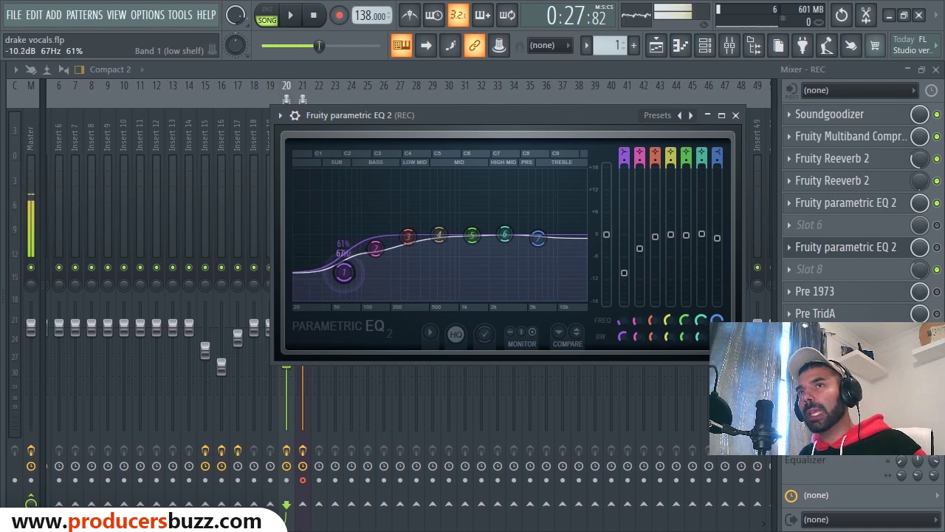
pyautogui.click(736, 115)
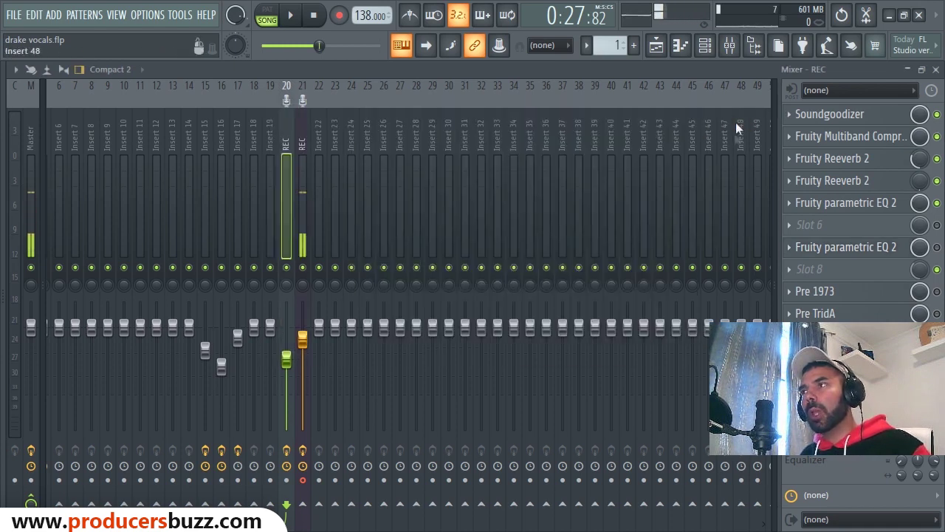
pyautogui.click(936, 247)
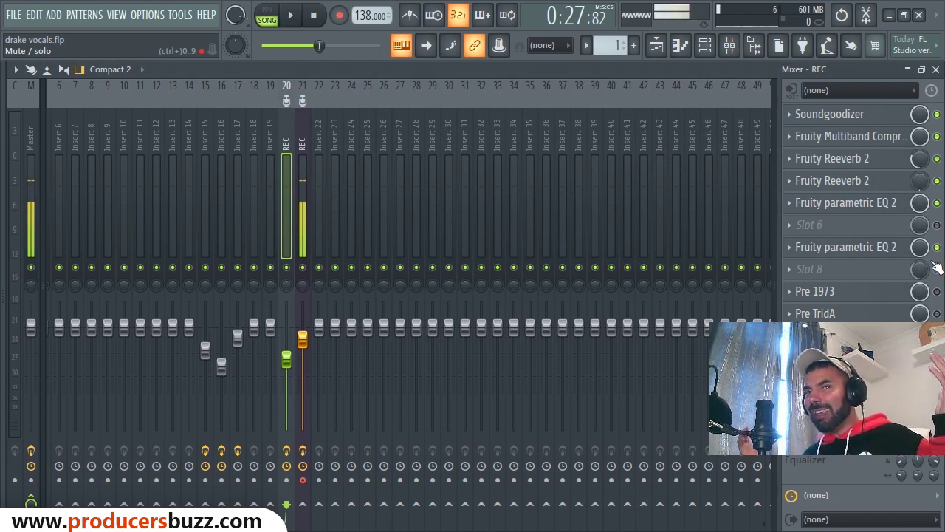
pyautogui.press('space')
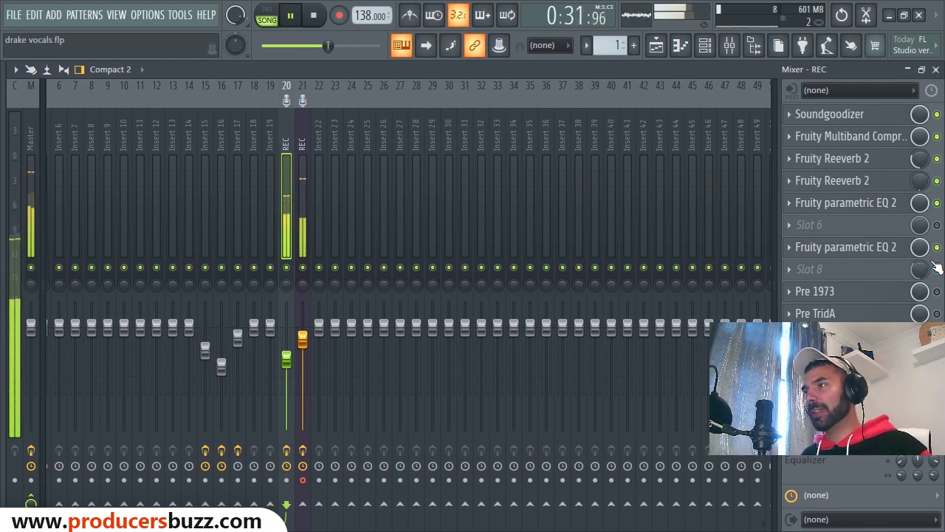
pyautogui.press('space')
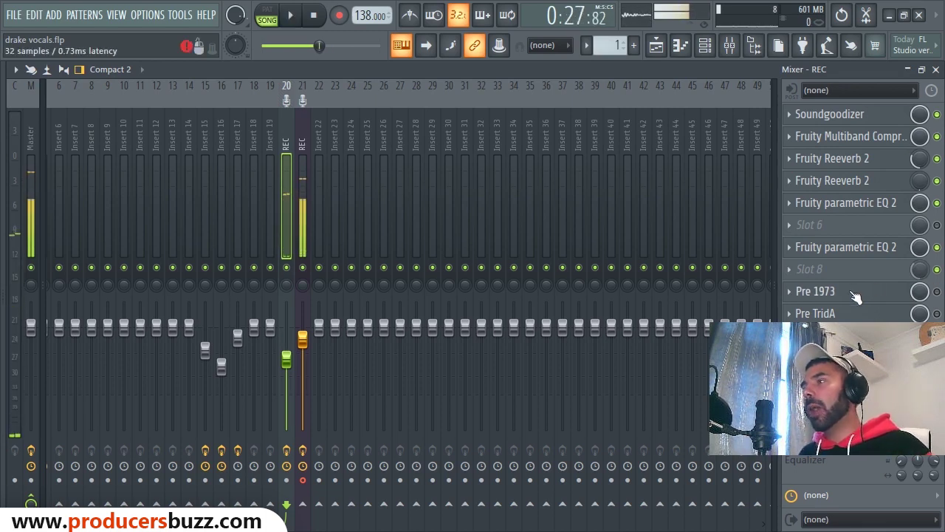
# - Open the Pre 1973 preamp, look through its presets, keep Male Vocal and close the plugin
pyautogui.click(856, 296)
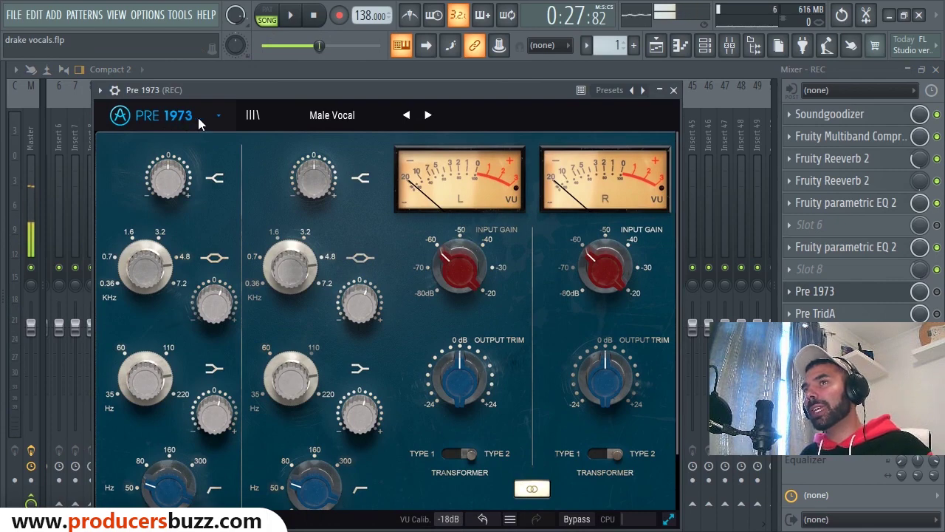
pyautogui.click(336, 118)
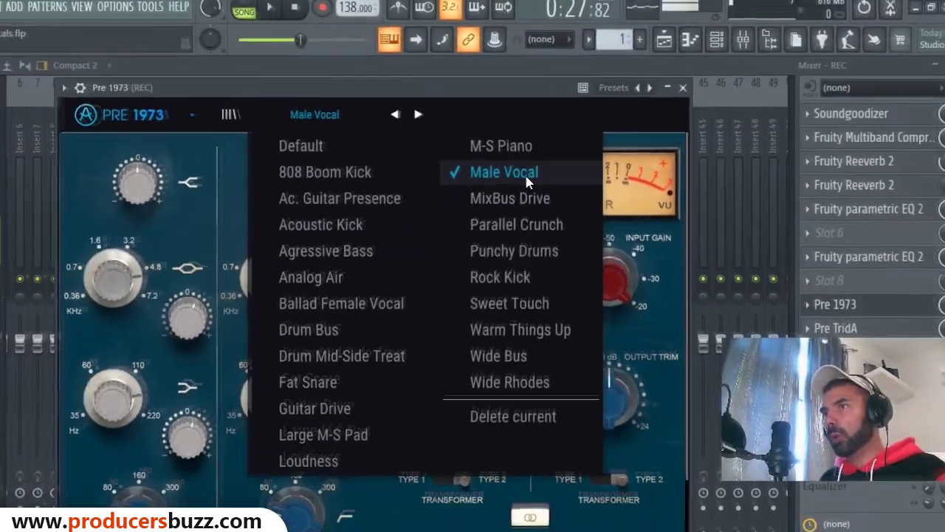
pyautogui.click(475, 272)
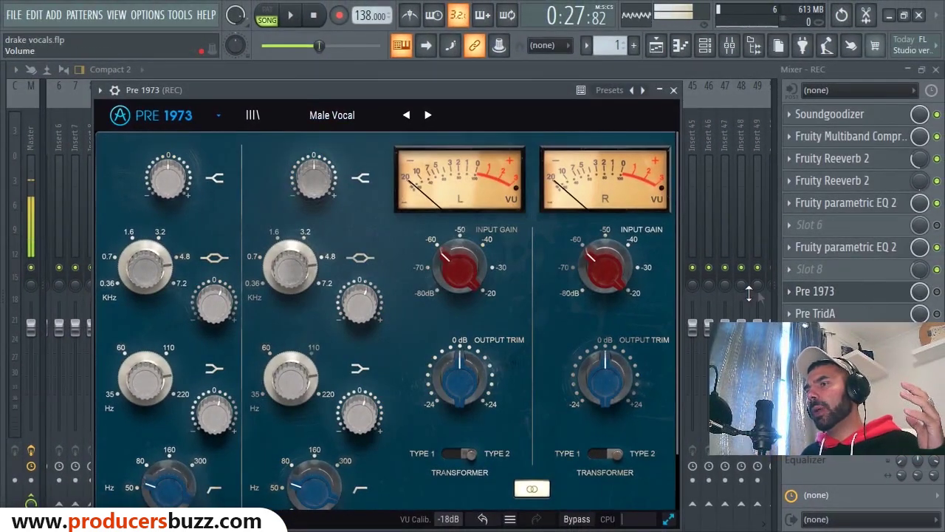
pyautogui.click(107, 90)
pyautogui.click(319, 88)
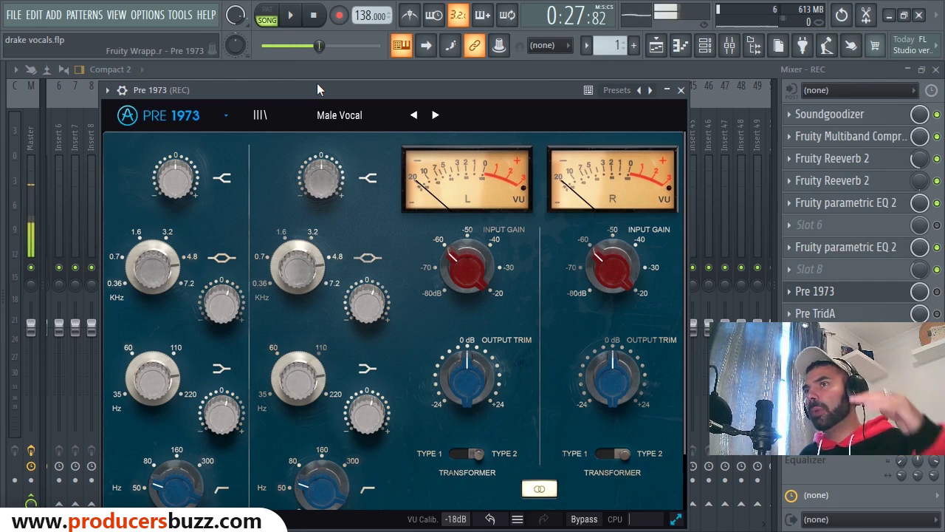
pyautogui.click(681, 90)
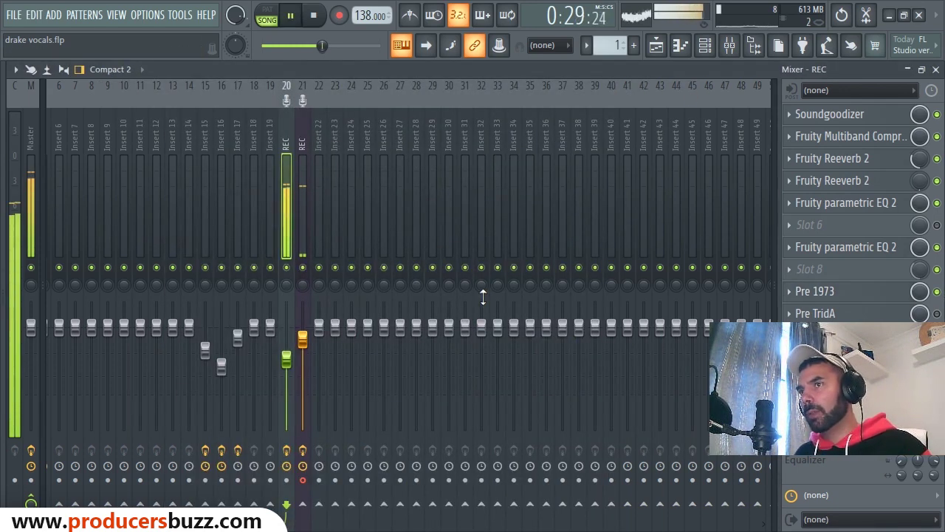
# - Compare the vocal with Pre 1973 on and off, leaving the preamp enabled
pyautogui.click(937, 292)
pyautogui.press('space')
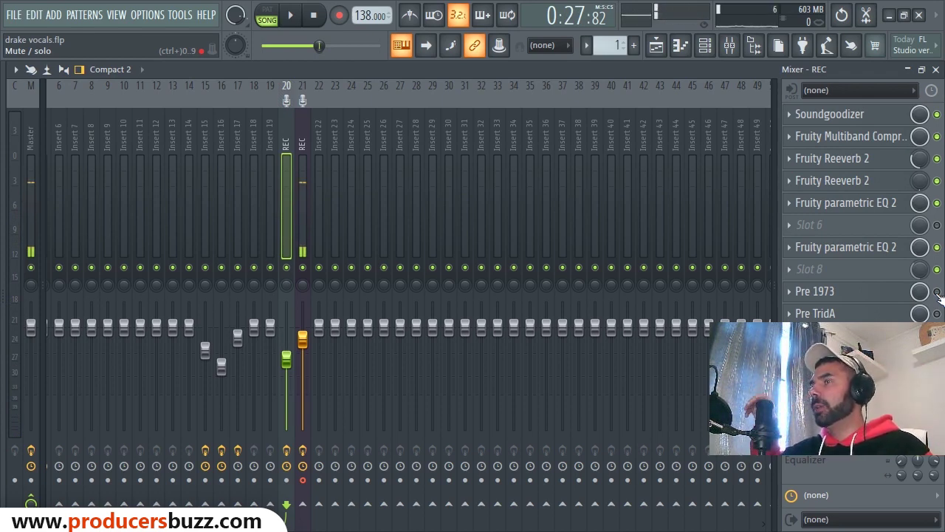
pyautogui.press('space')
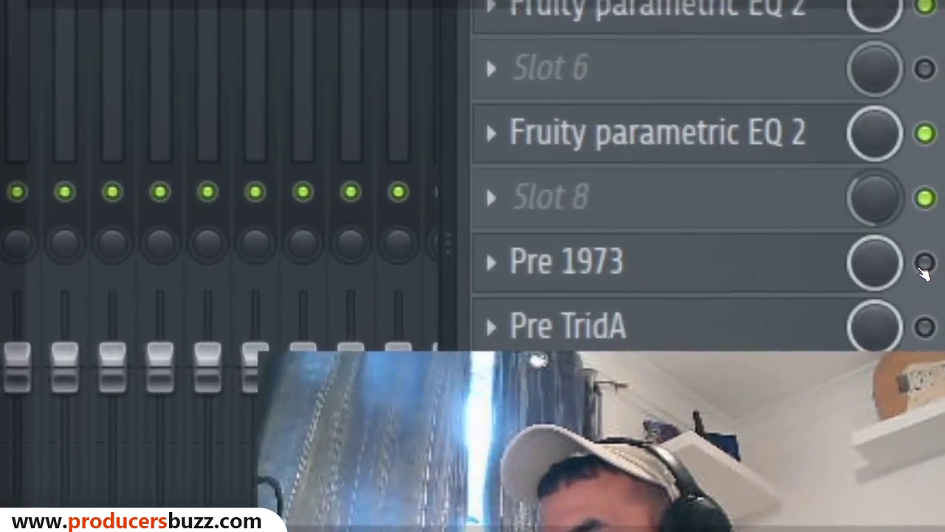
pyautogui.click(936, 293)
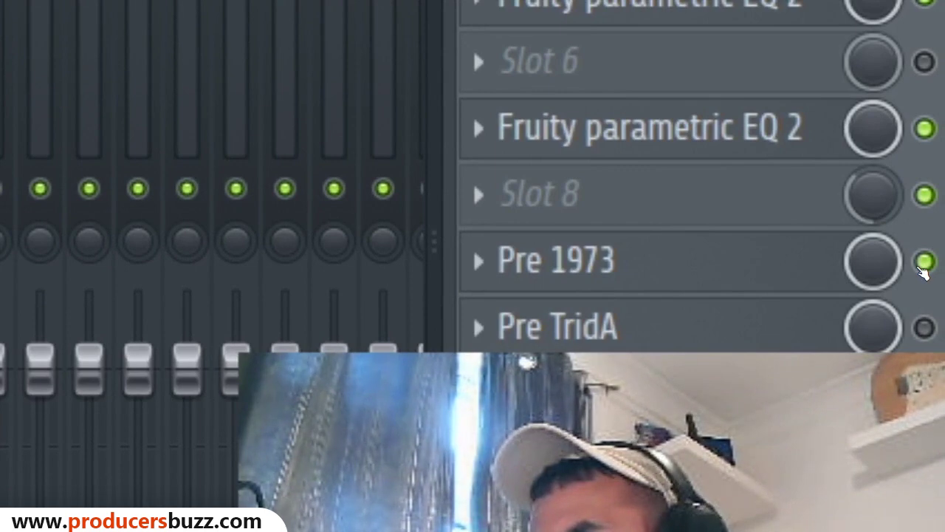
pyautogui.click(920, 266)
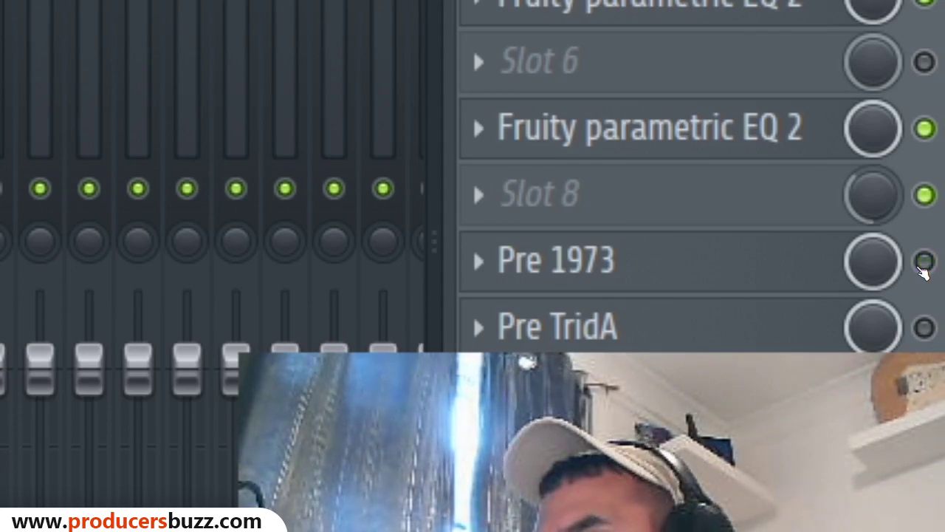
pyautogui.click(922, 262)
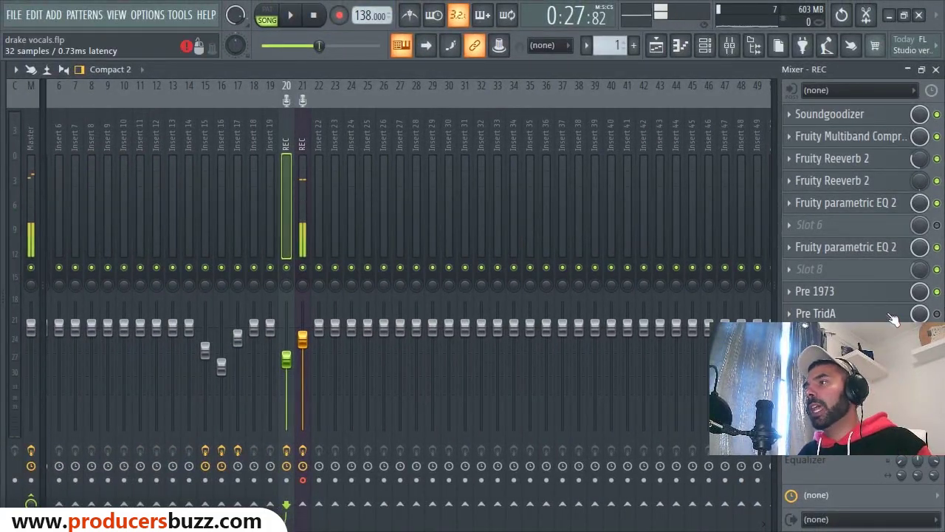
# - Load the Male Vocal preset in Pre TridA, enable the plugin and play the vocal through it
pyautogui.click(839, 319)
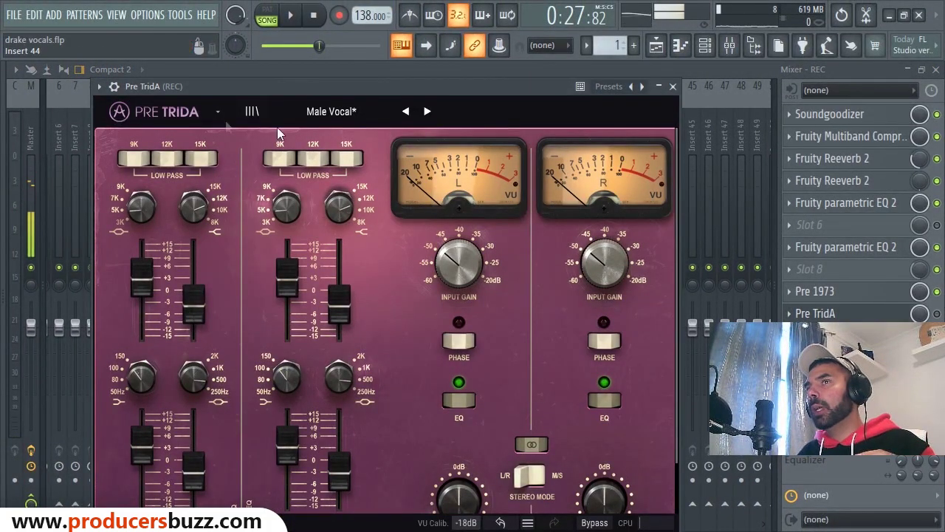
pyautogui.click(177, 114)
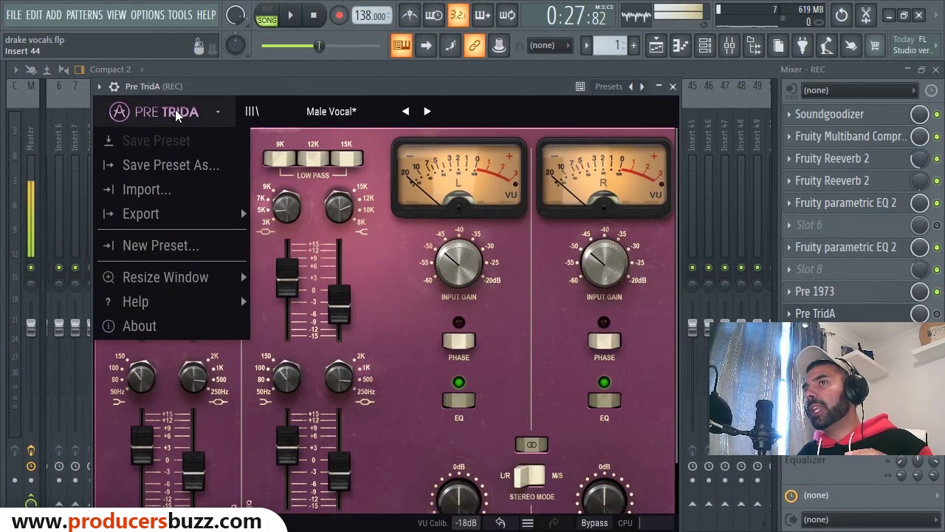
pyautogui.click(340, 92)
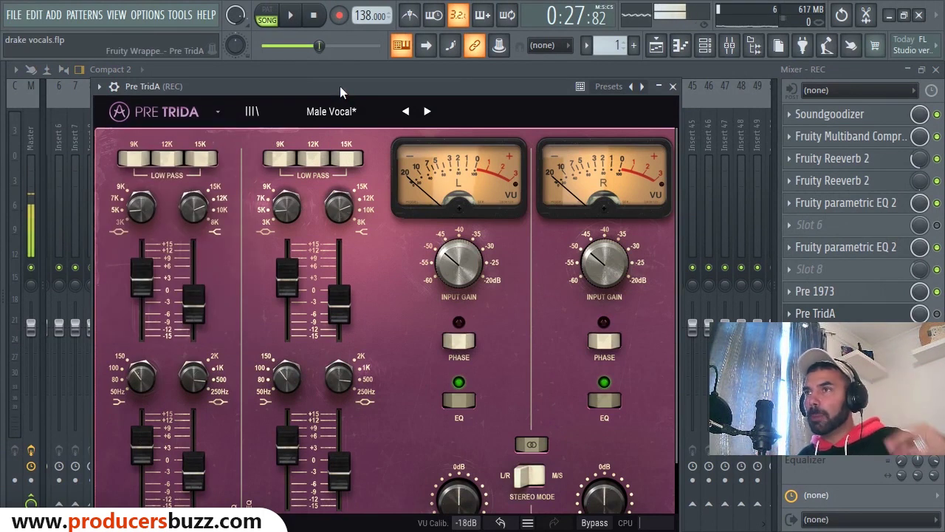
pyautogui.click(347, 109)
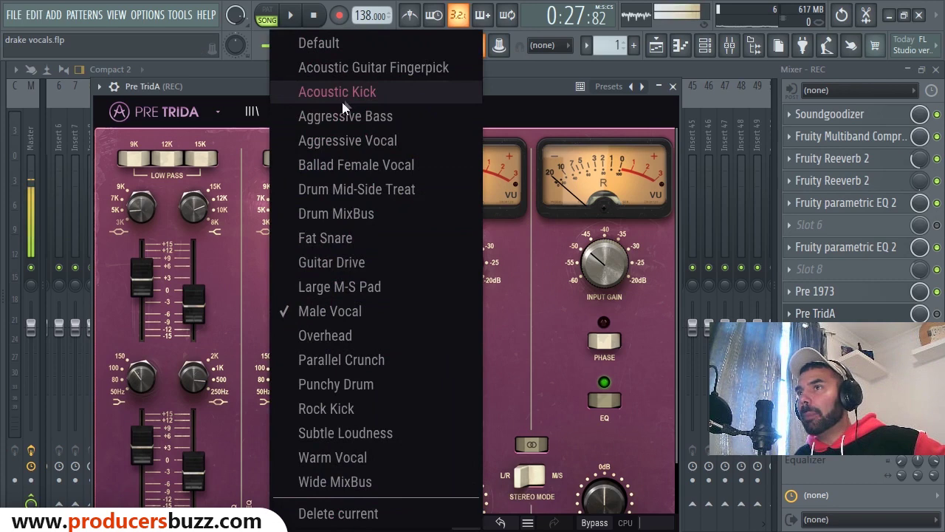
pyautogui.click(355, 315)
pyautogui.click(672, 87)
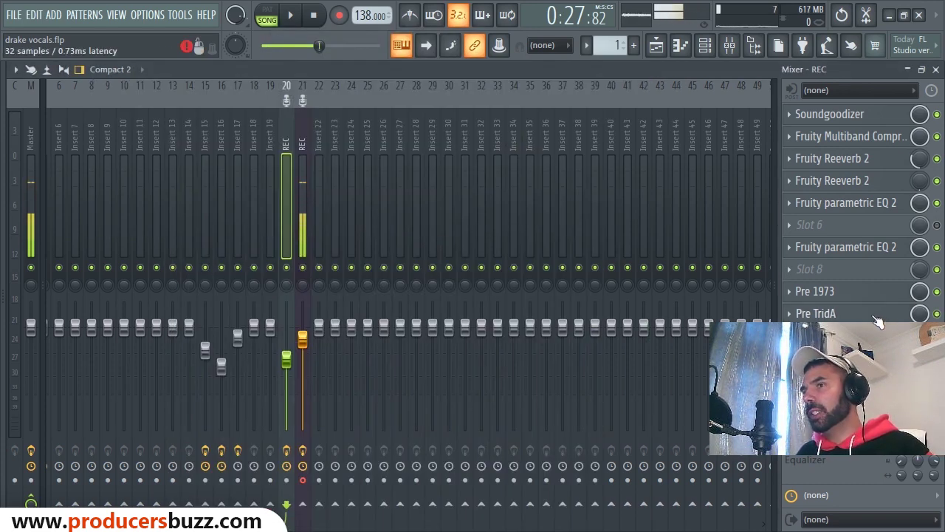
pyautogui.press('space')
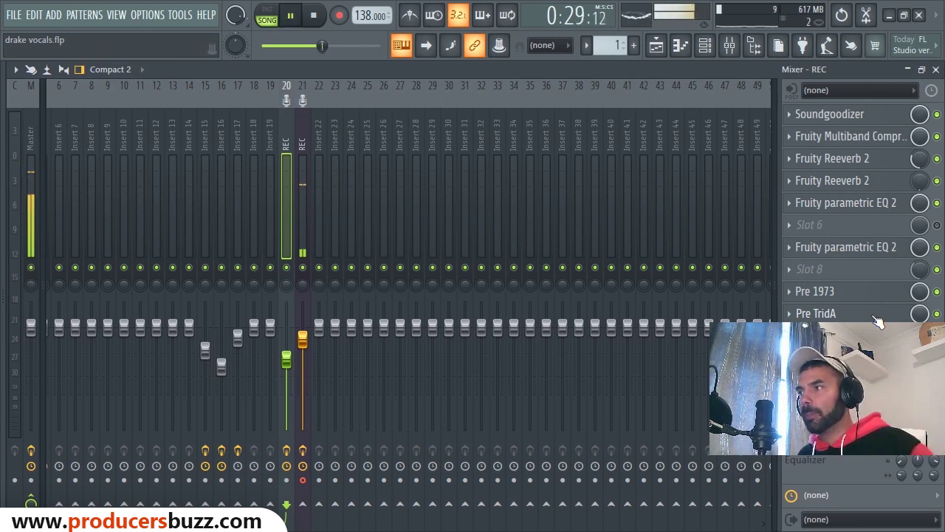
pyautogui.press('space')
# - Reselect the Male Vocal preset in Pre TridA, close the plugin and listen to the vocal again
pyautogui.click(877, 317)
pyautogui.click(333, 111)
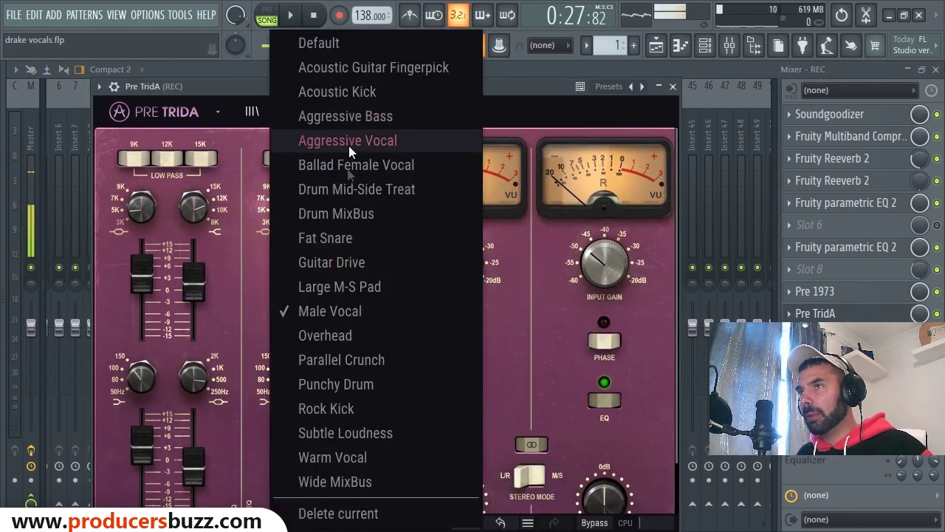
pyautogui.click(344, 311)
pyautogui.click(672, 87)
pyautogui.press('space')
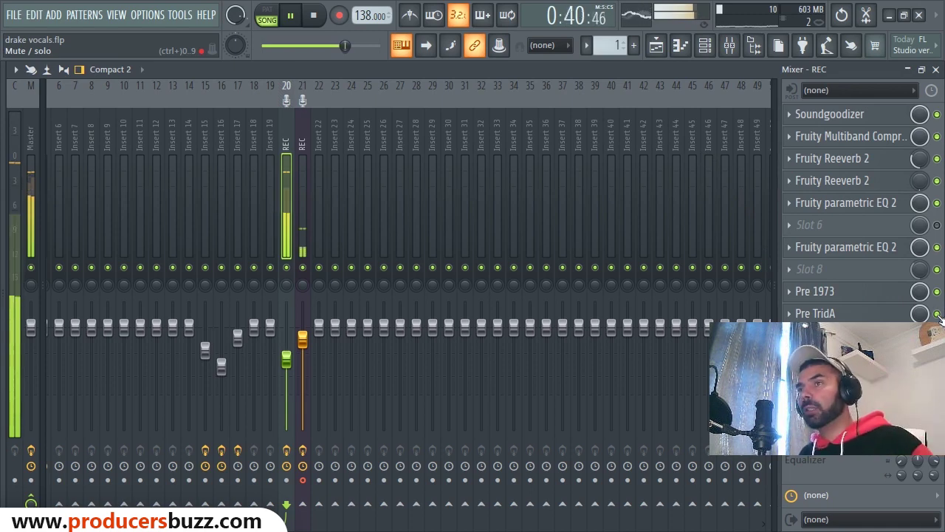
pyautogui.press('space')
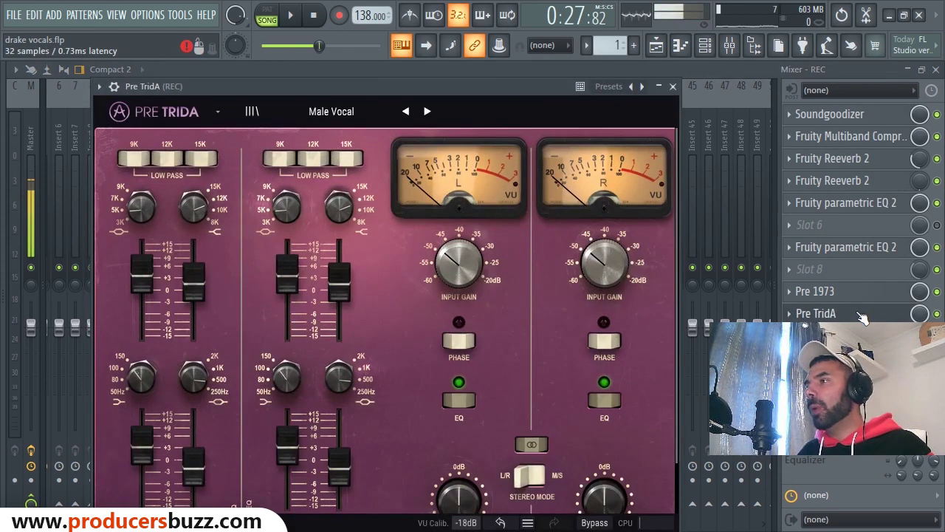
# - Lower the Pre TridA high shelf gain to about -2.02 dB and fine-tune the gain of the 250 Hz to 2 kHz band
pyautogui.click(815, 313)
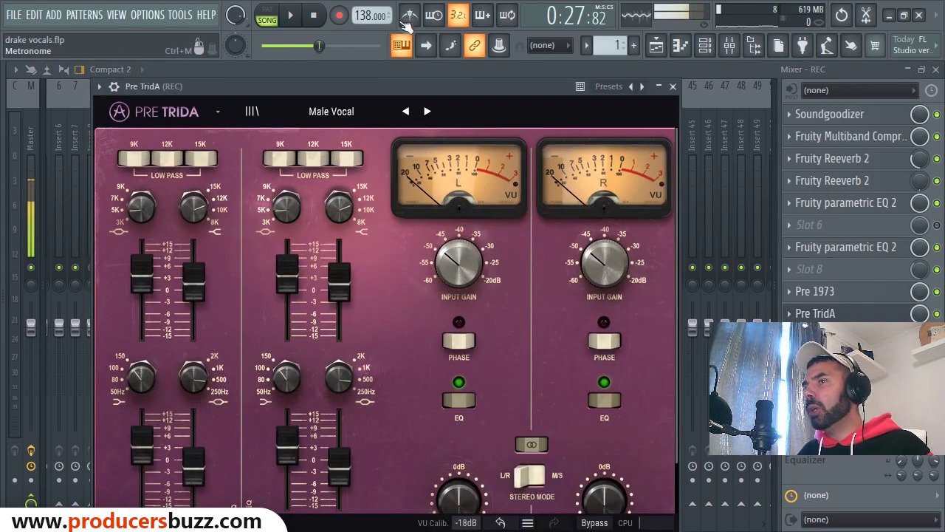
pyautogui.moveTo(402, 89); pyautogui.dragTo(402, 71)
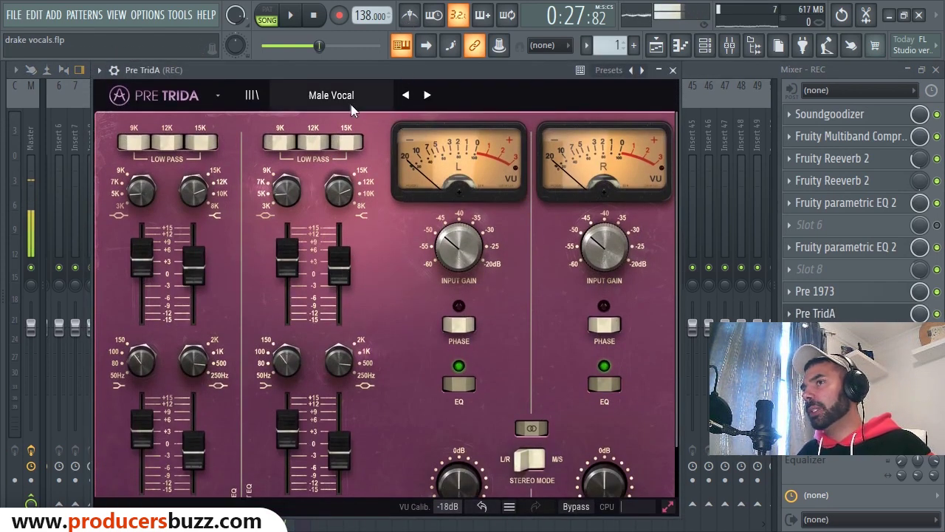
pyautogui.moveTo(339, 264); pyautogui.dragTo(339, 281)
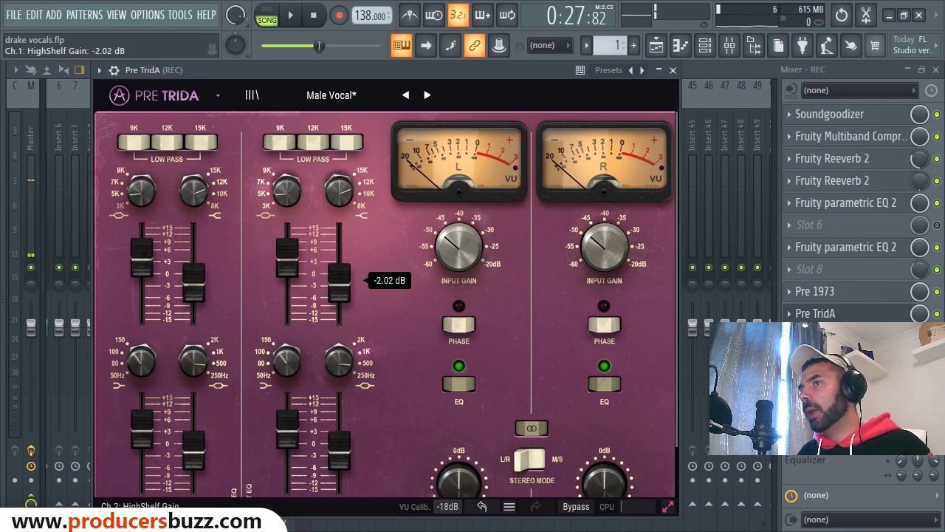
pyautogui.moveTo(339, 443); pyautogui.dragTo(339, 448)
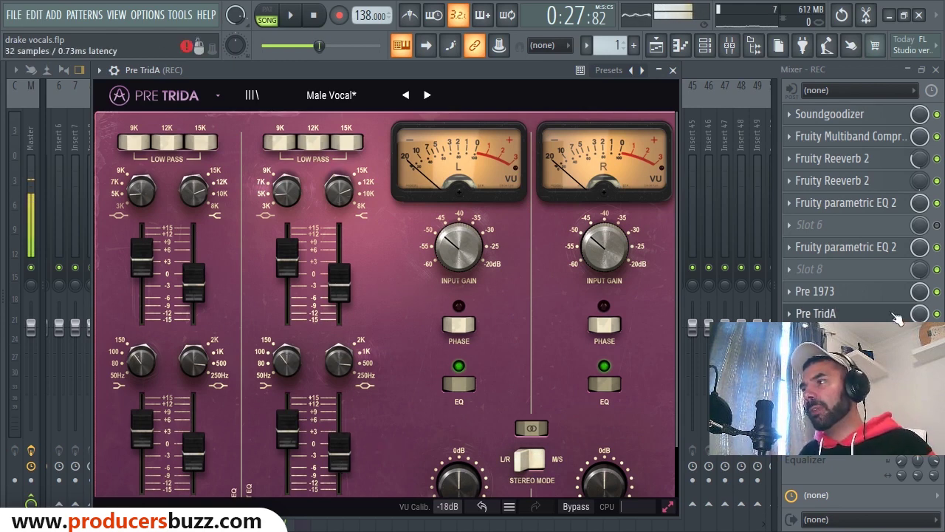
# - Close Pre TridA and listen to the vocal with the beat through the full effects chain
pyautogui.click(669, 71)
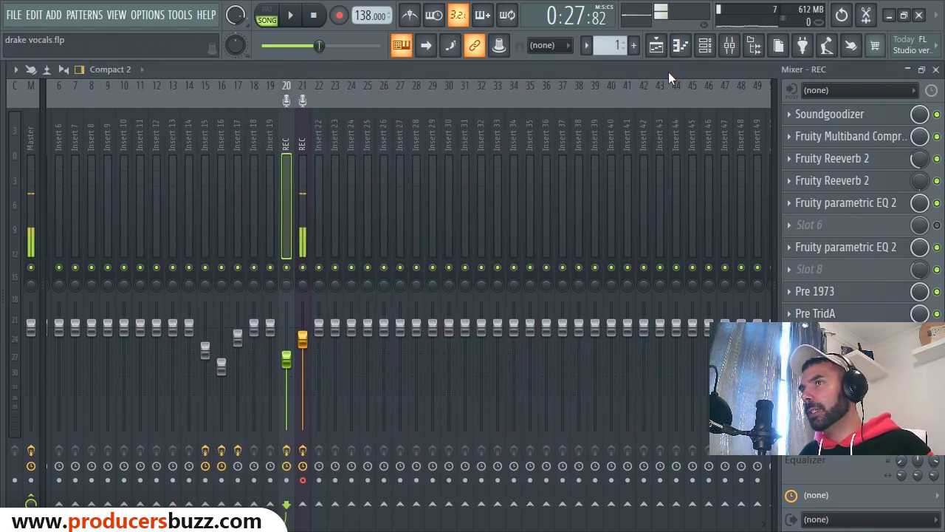
pyautogui.press('space')
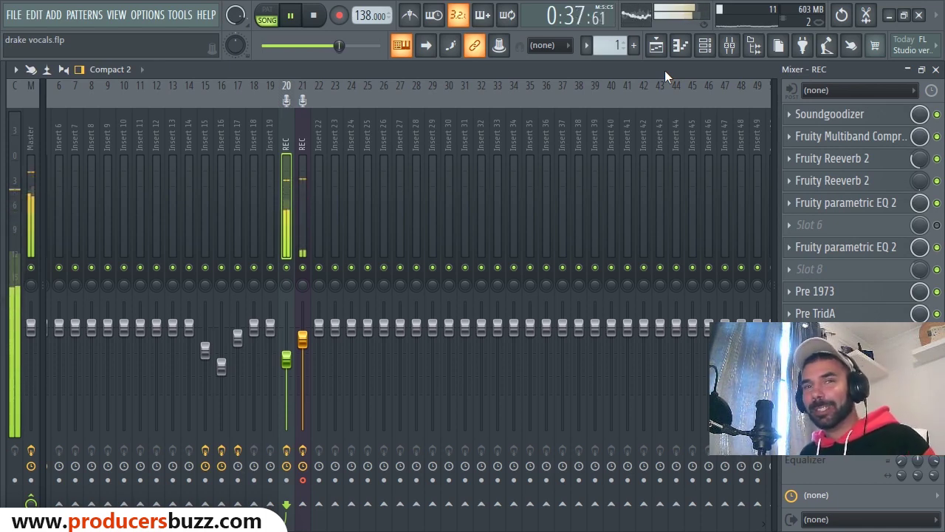
pyautogui.press('space')
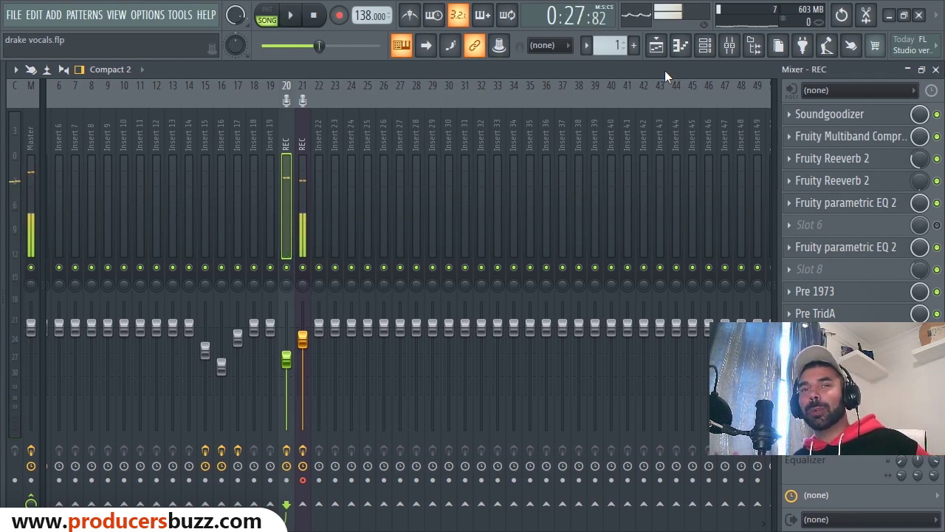
# - Lower the volume of the REC vocal on mixer insert 20 to about -9.5 dB during playback
pyautogui.press('F5')
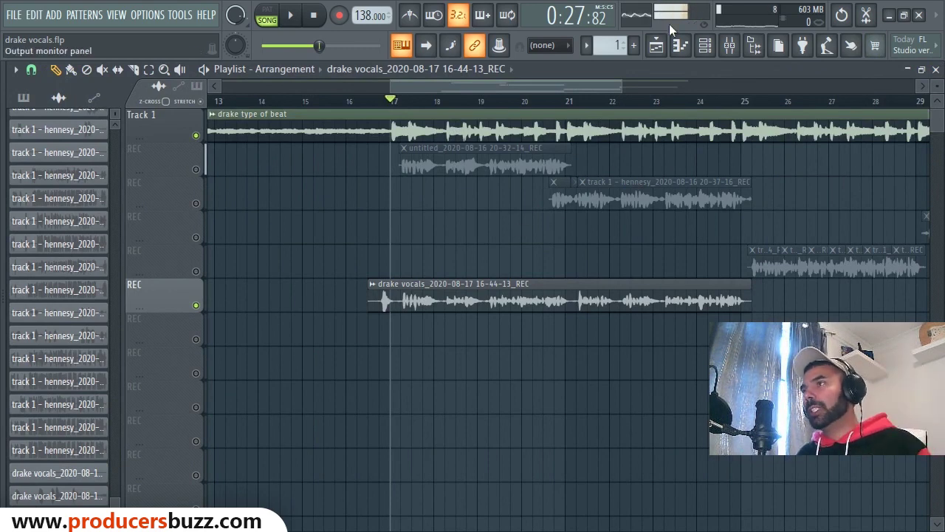
pyautogui.press('F9')
pyautogui.press('space')
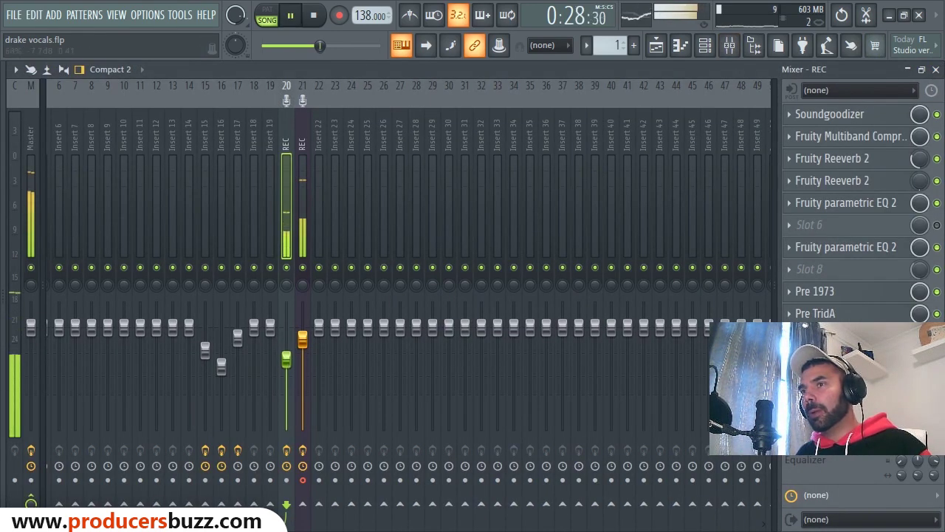
pyautogui.moveTo(288, 361); pyautogui.dragTo(288, 366)
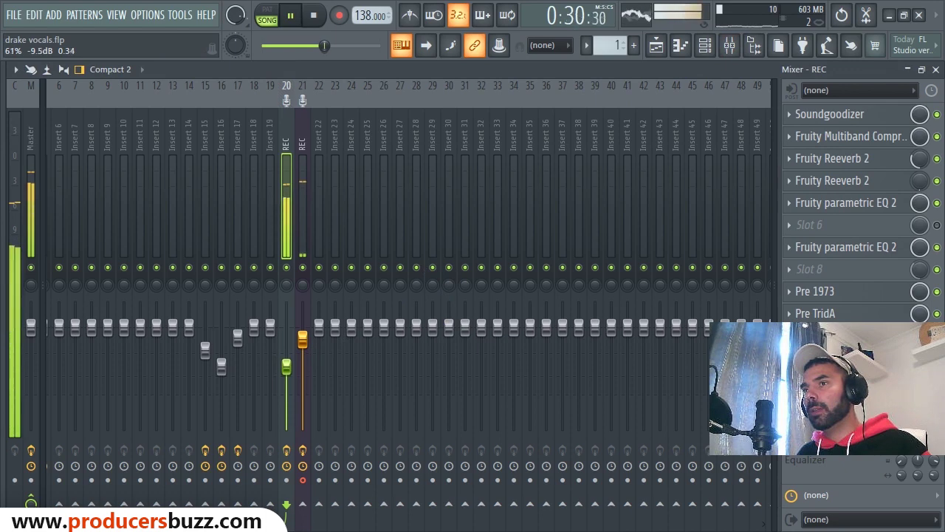
pyautogui.press('space')
# - Unmute the four older REC tracks, mute the drake vocals 16-44-13 track, and listen to the older vocals from about bar 16.5
pyautogui.press('F5')
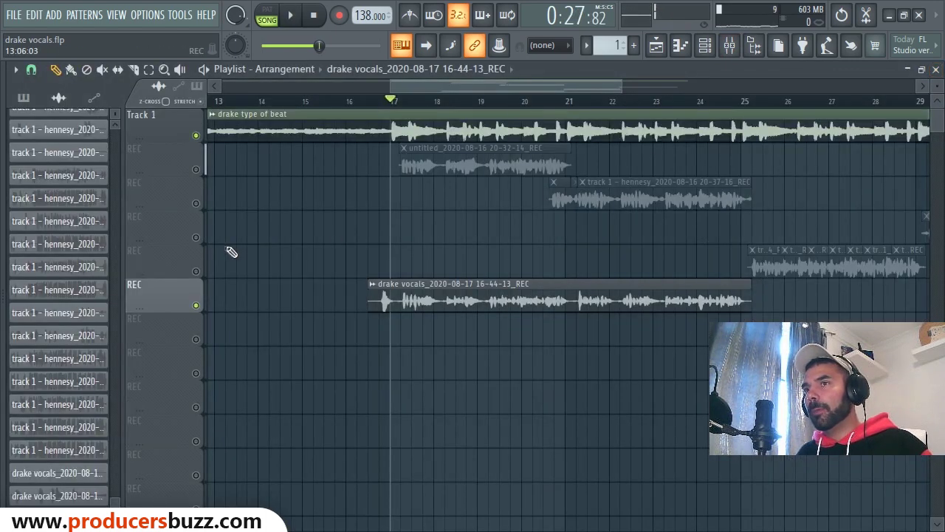
pyautogui.click(196, 169)
pyautogui.click(196, 203)
pyautogui.click(196, 237)
pyautogui.click(196, 271)
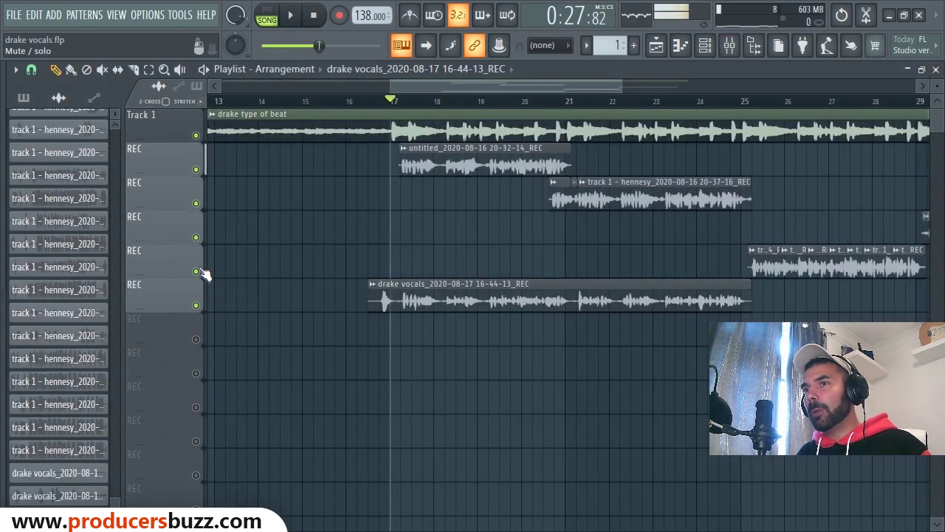
pyautogui.click(196, 305)
pyautogui.click(369, 104)
pyautogui.press('space')
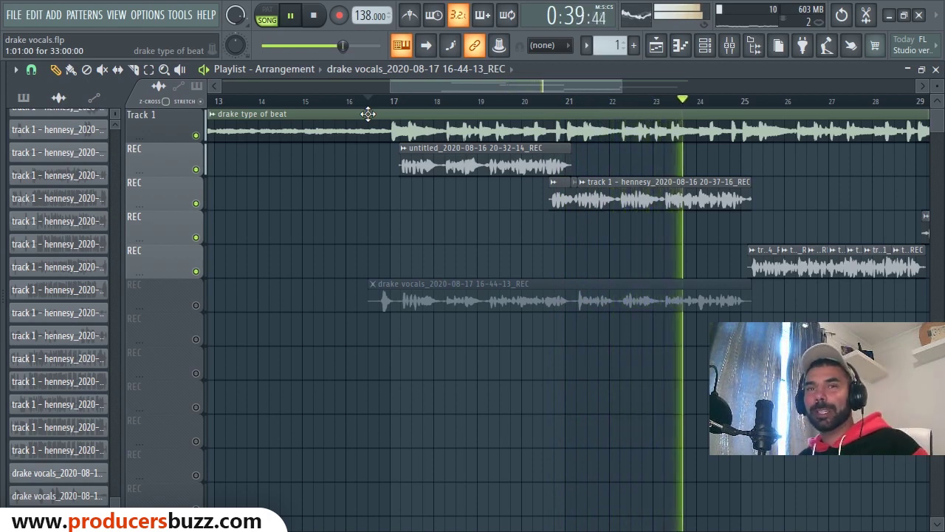
pyautogui.press('space')
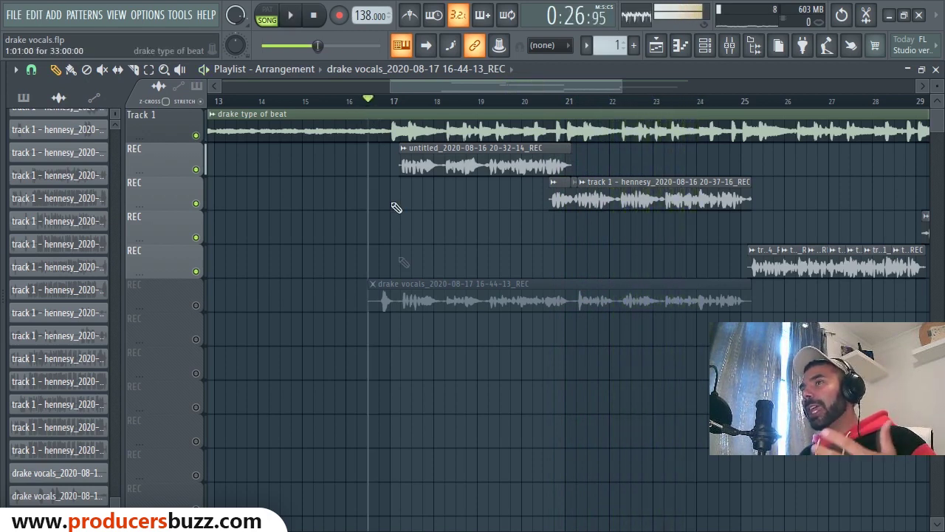
# - Look at the sample settings of the drake vocals 16-44-13 clip and view the whole arrangement
pyautogui.doubleClick(425, 286)
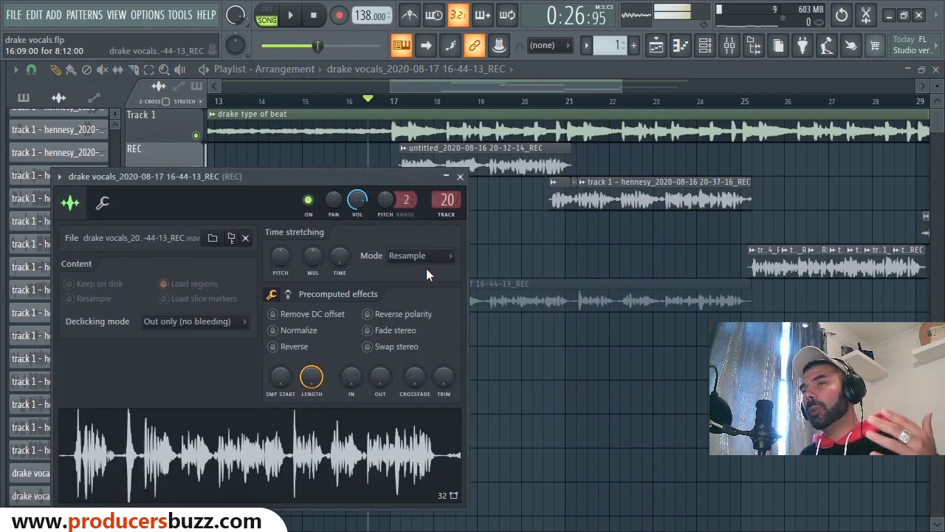
pyautogui.click(461, 178)
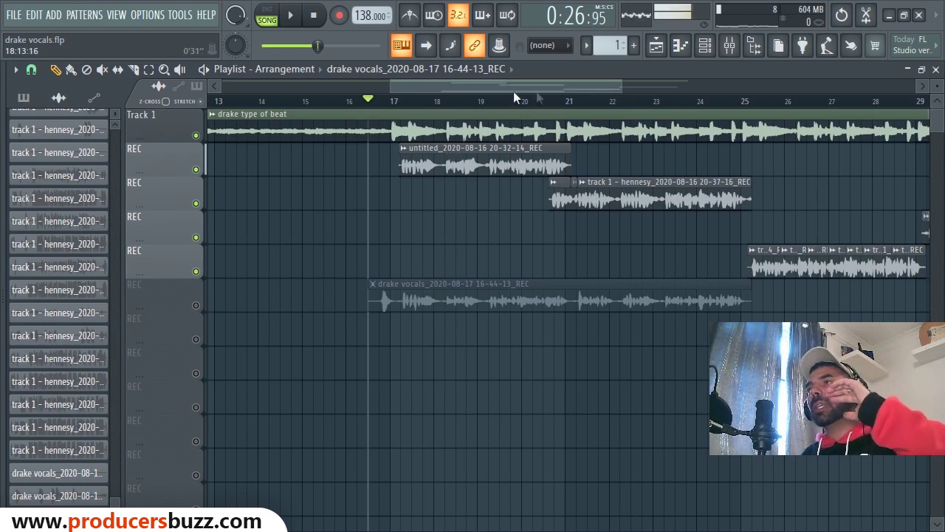
pyautogui.moveTo(624, 87); pyautogui.dragTo(764, 87)
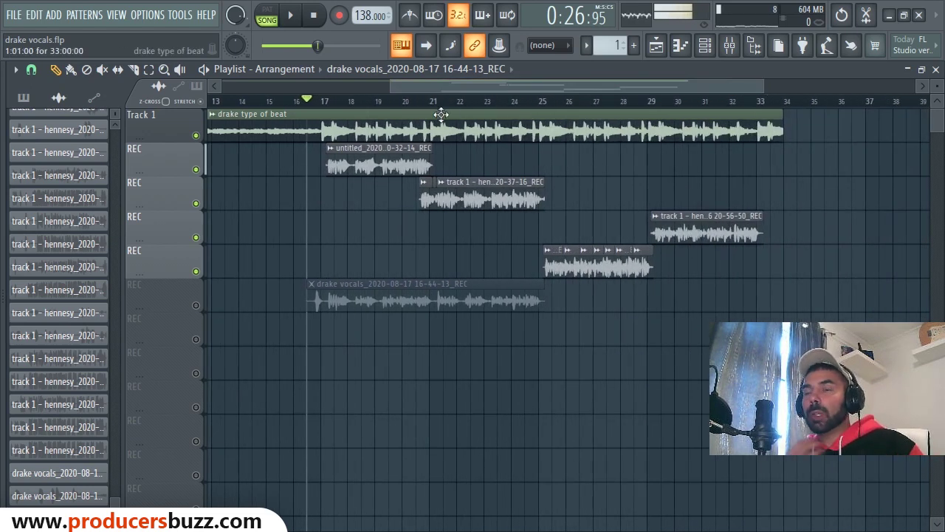
# - Unmute the drake vocals 16-44-13 track, mute the four older REC tracks, and play the new vocal with the beat
pyautogui.click(196, 305)
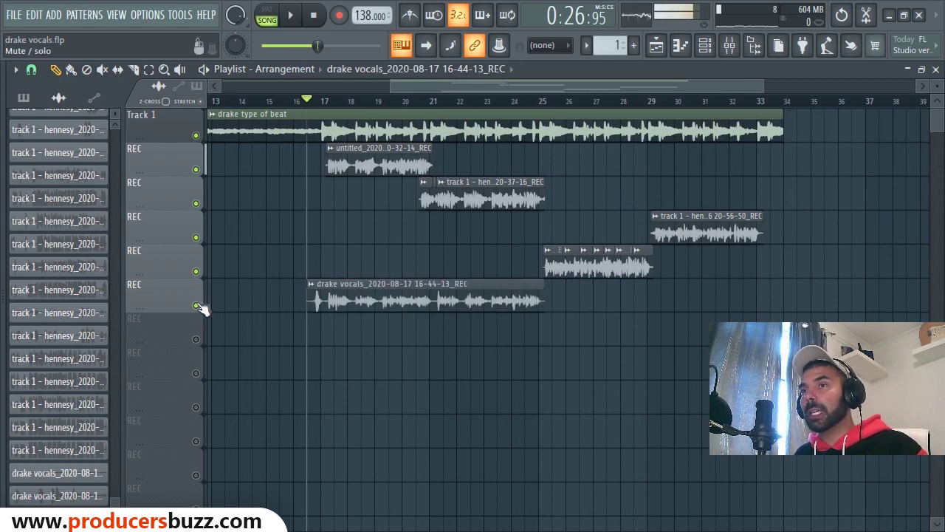
pyautogui.click(197, 169)
pyautogui.click(197, 203)
pyautogui.click(197, 237)
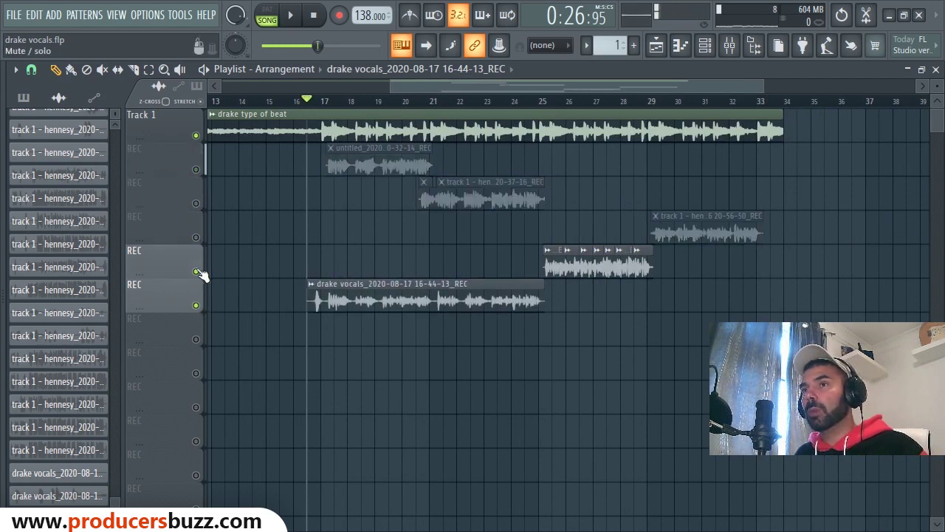
pyautogui.click(197, 271)
pyautogui.press('space')
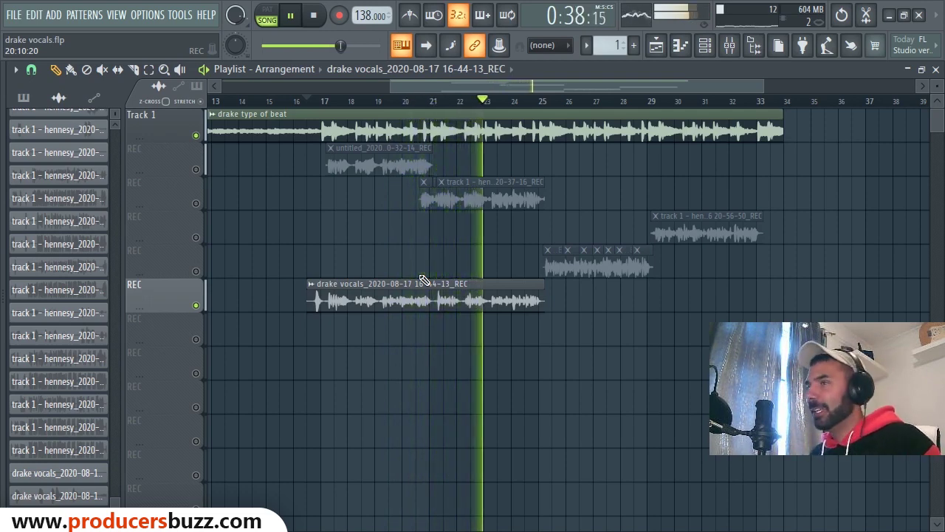
pyautogui.press('space')
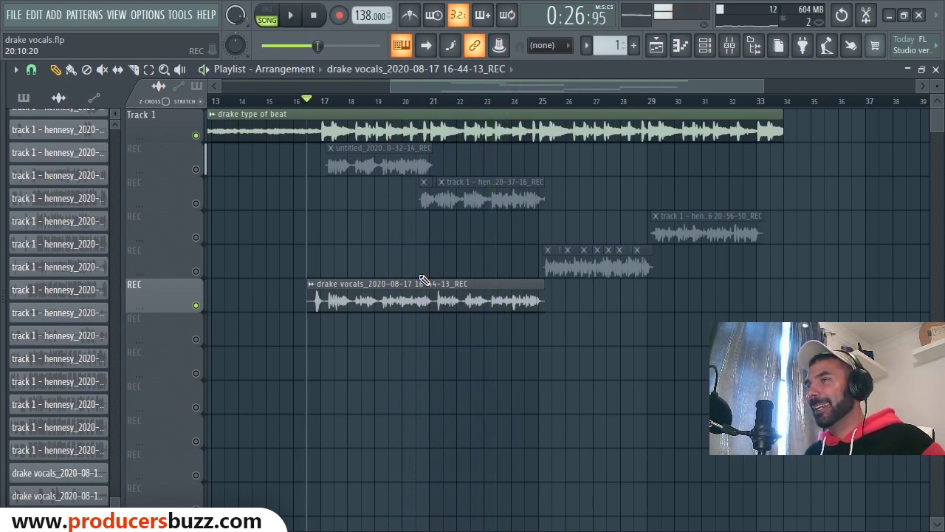